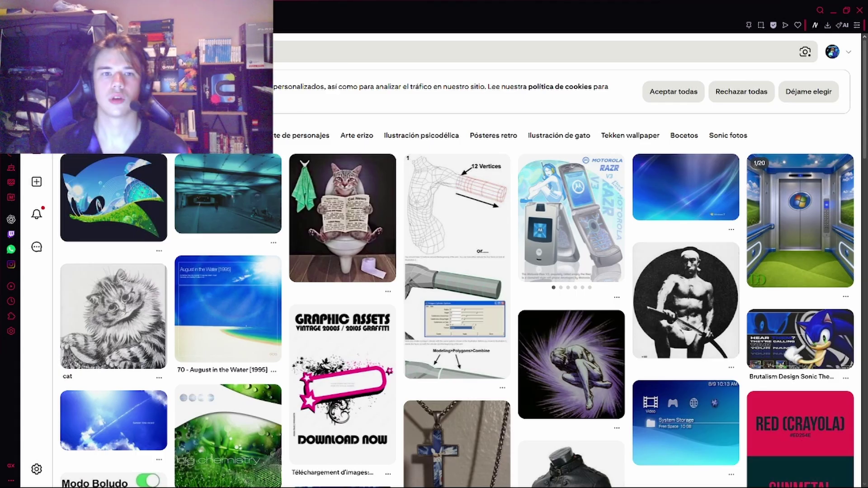
Browse the home feed and open the pin showing the futuristic city skyline with a bridge
scroll(595, 226, "down", 10)
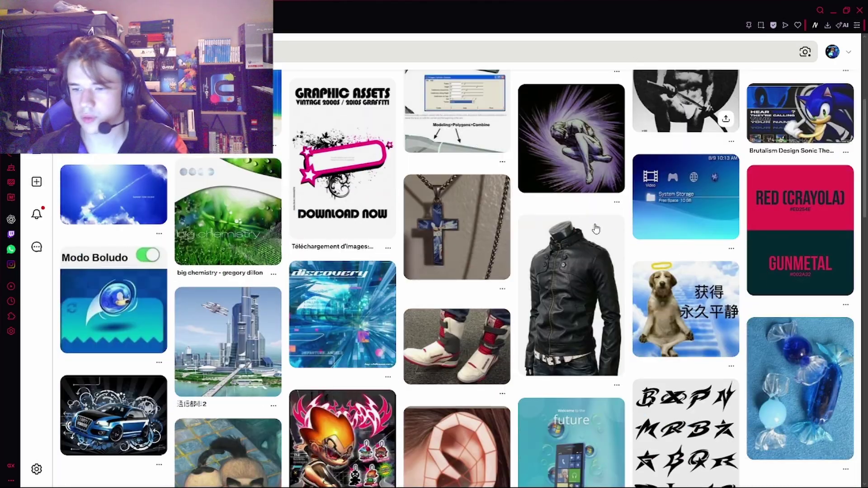
scroll(201, 217, "up", 2)
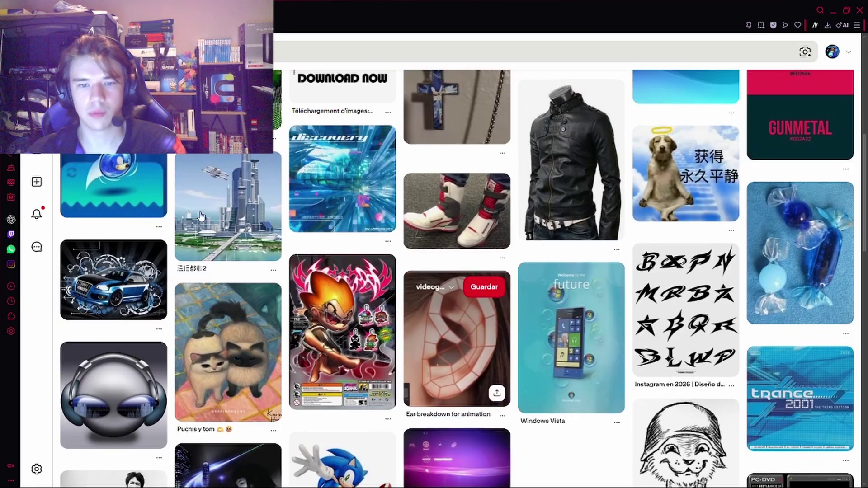
left_click(238, 213)
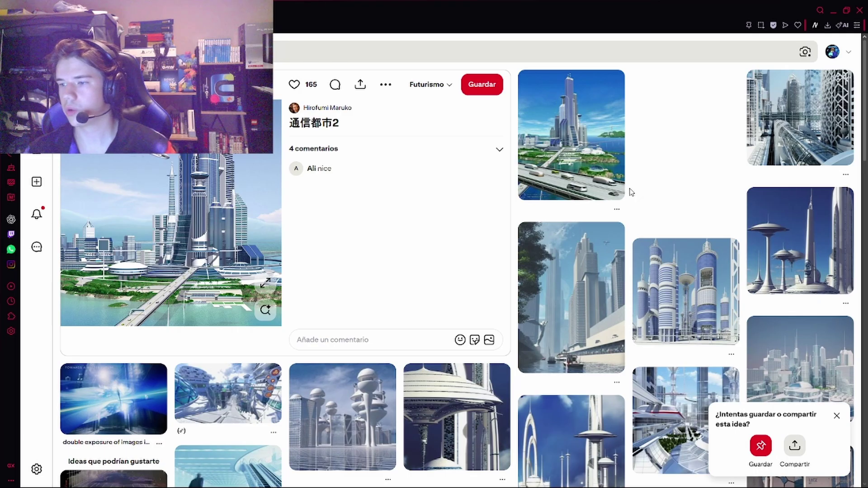
Look through the related futuristic city pins and open the photo of metal railings facing snowy mountains
scroll(622, 219, "down", 7)
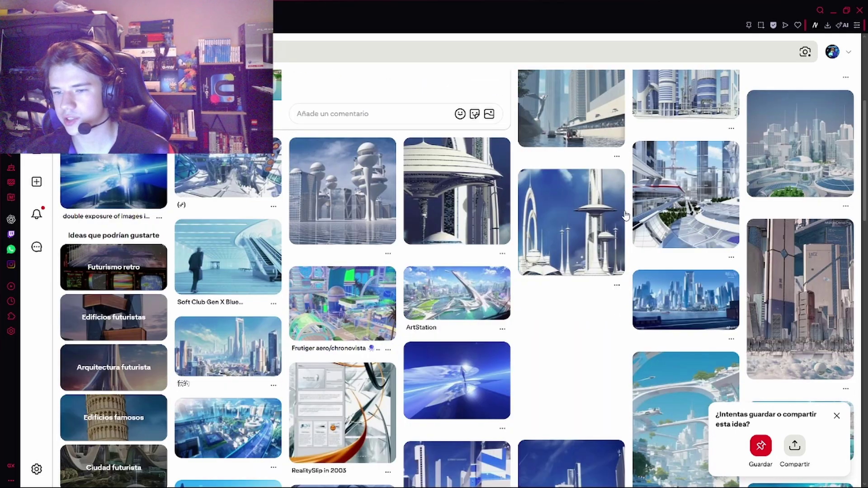
scroll(621, 219, "down", 3)
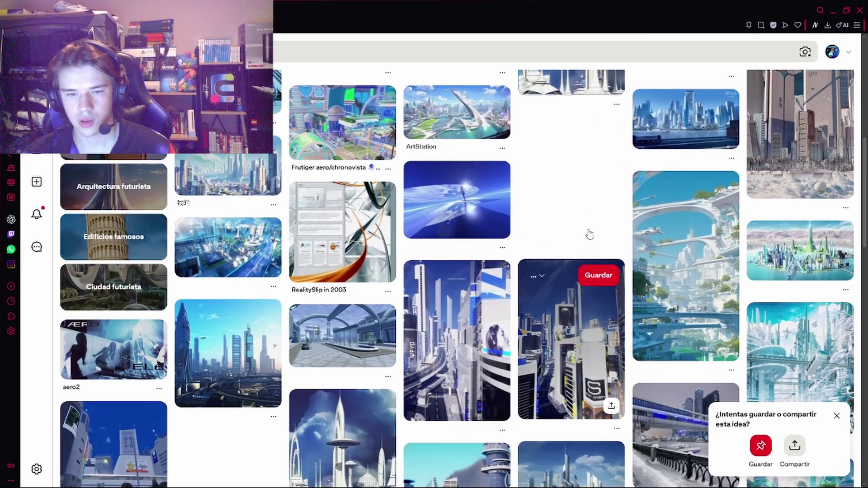
scroll(588, 233, "down", 3)
scroll(589, 271, "down", 1)
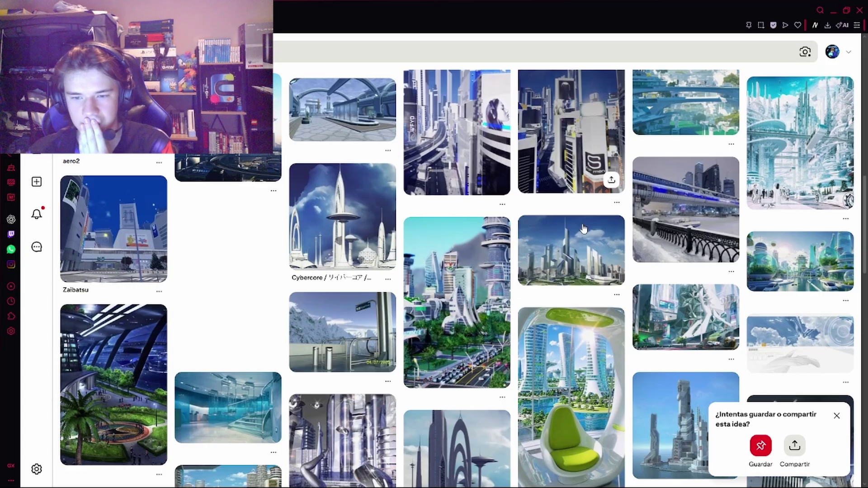
left_click(352, 351)
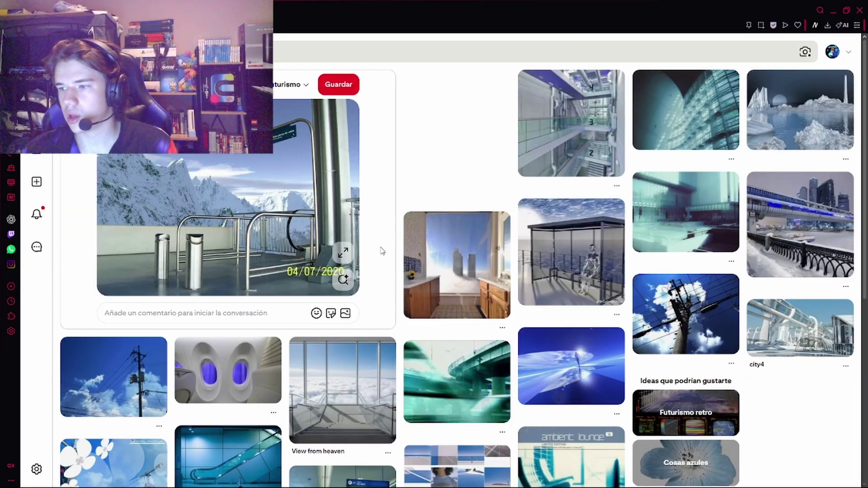
Check the pins related to the mountain photo and search for Frutiger Aero images
scroll(383, 252, "down", 5)
scroll(382, 251, "down", 2)
scroll(382, 251, "up", 7)
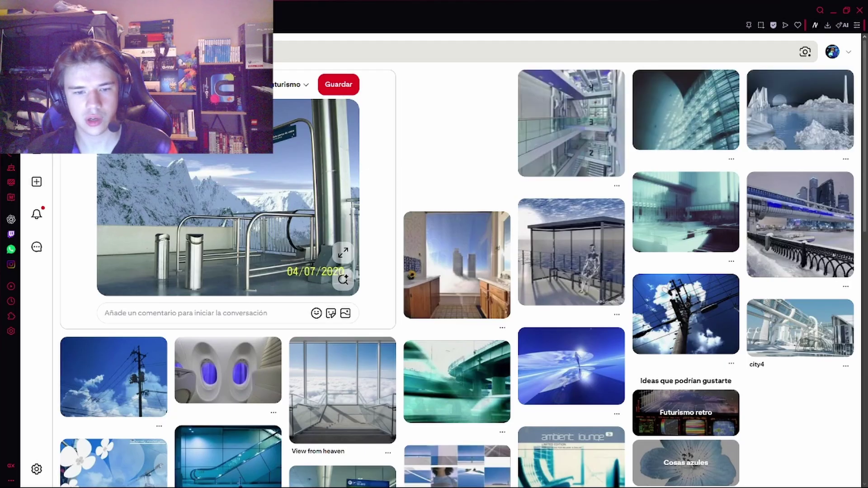
left_click(181, 51)
type("frut")
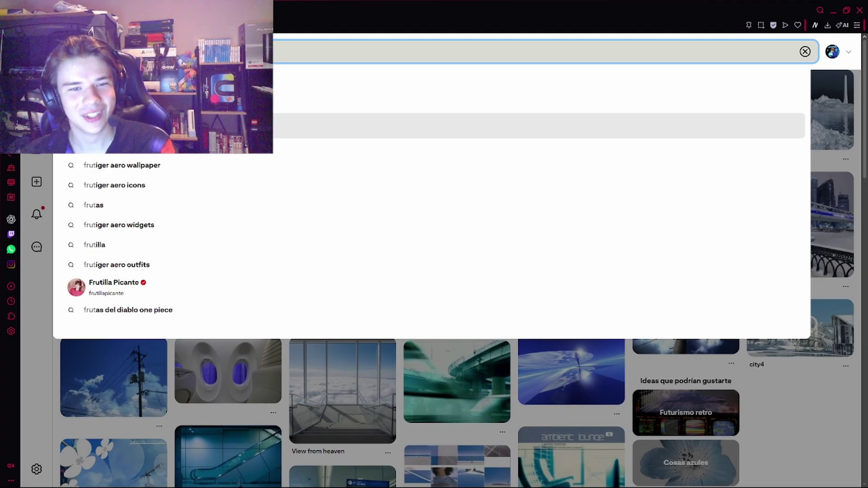
left_click(278, 136)
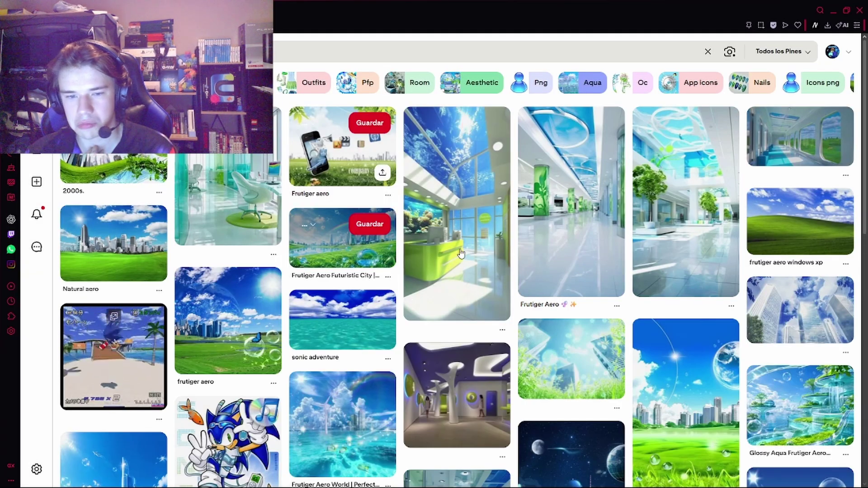
Look through the Frutiger Aero results, open the "Y2K Aesthetic Institute" interior pin and check its related images
scroll(478, 264, "down", 5)
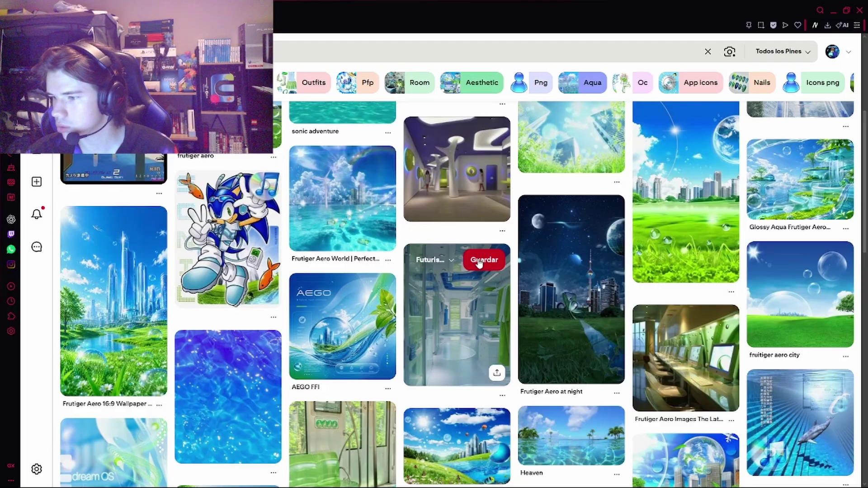
scroll(480, 264, "down", 5)
scroll(479, 264, "down", 15)
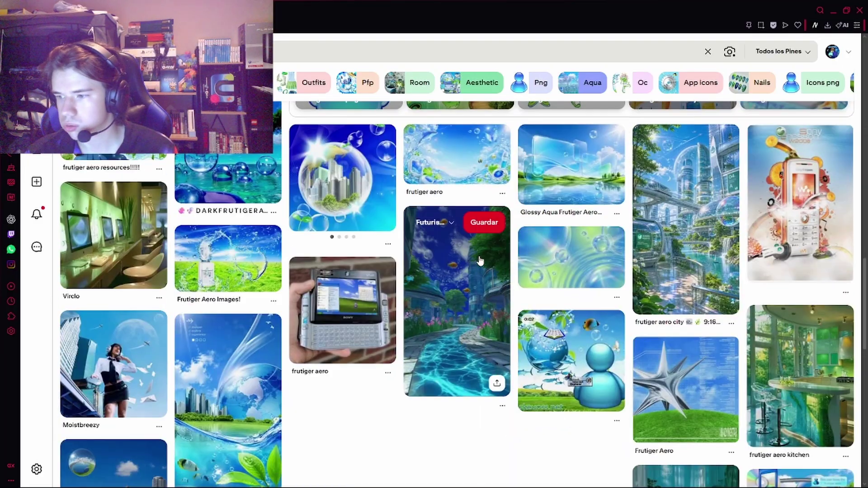
scroll(480, 261, "down", 10)
scroll(409, 207, "down", 10)
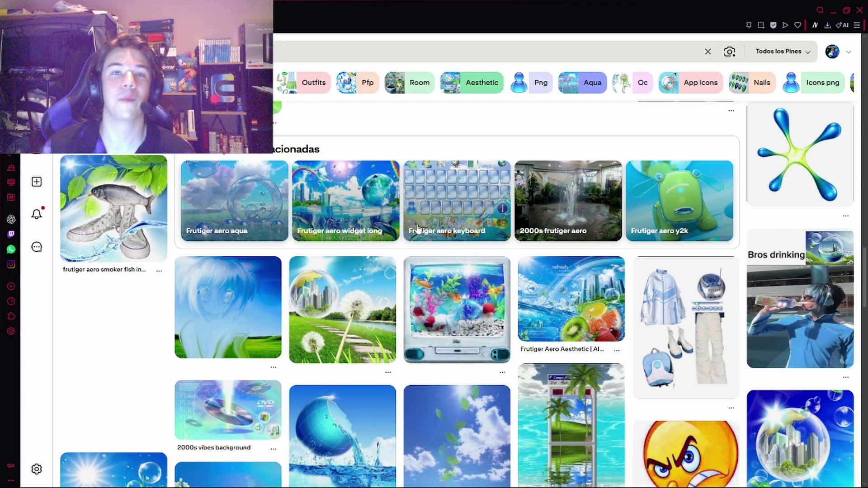
scroll(418, 235, "down", 10)
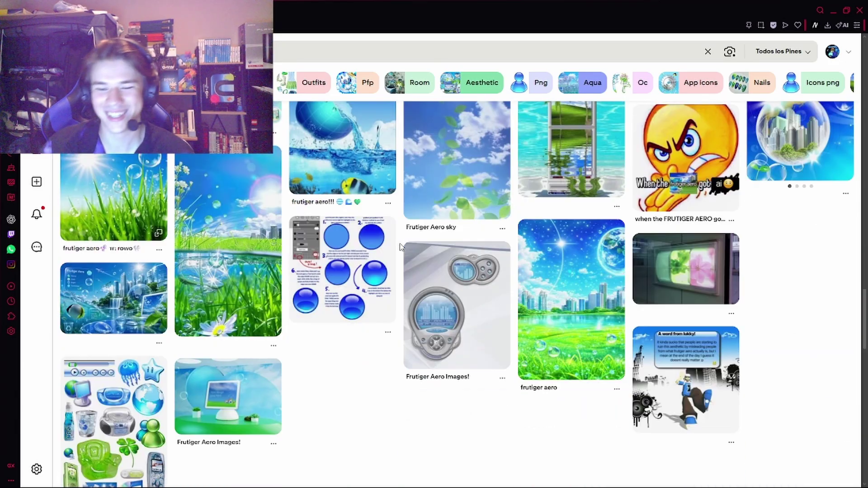
scroll(412, 260, "down", 10)
scroll(136, 226, "down", 2)
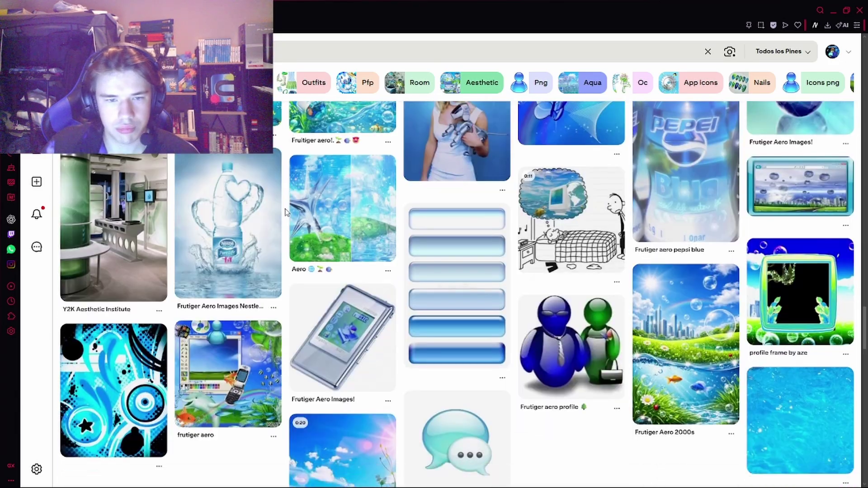
left_click(93, 200)
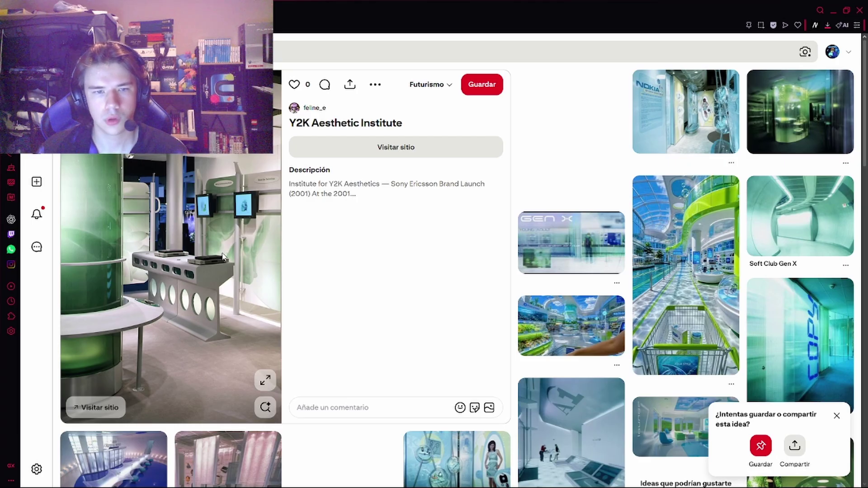
scroll(438, 222, "down", 5)
scroll(438, 220, "up", 5)
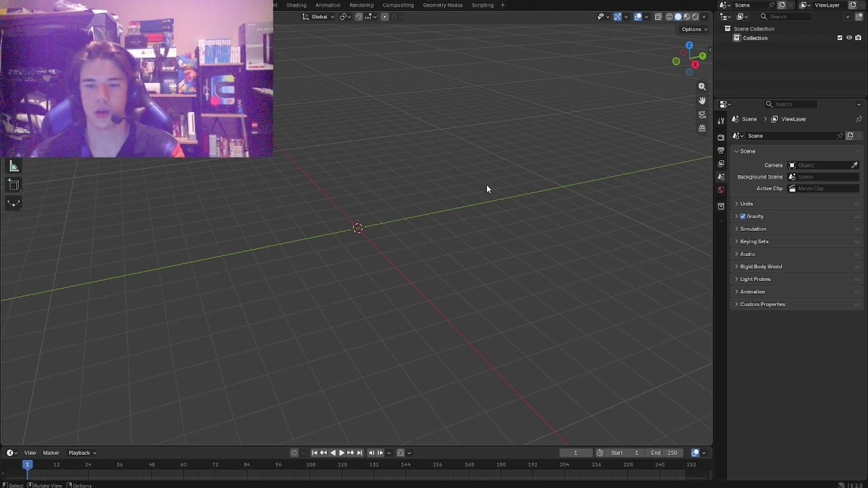
mouse_move(459, 262)
middle_mouse_down()
mouse_move(465, 248)
mouse_move(444, 232)
mouse_move(474, 264)
middle_mouse_up()
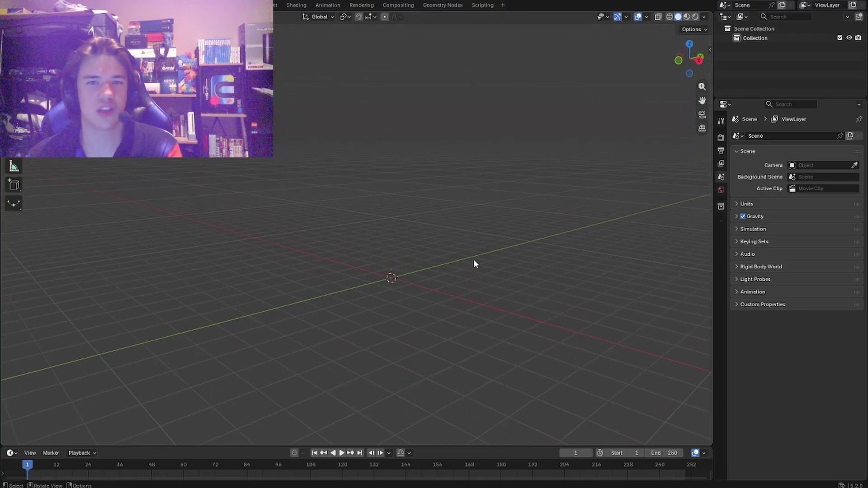
middle_click_drag(430, 199, 418, 204)
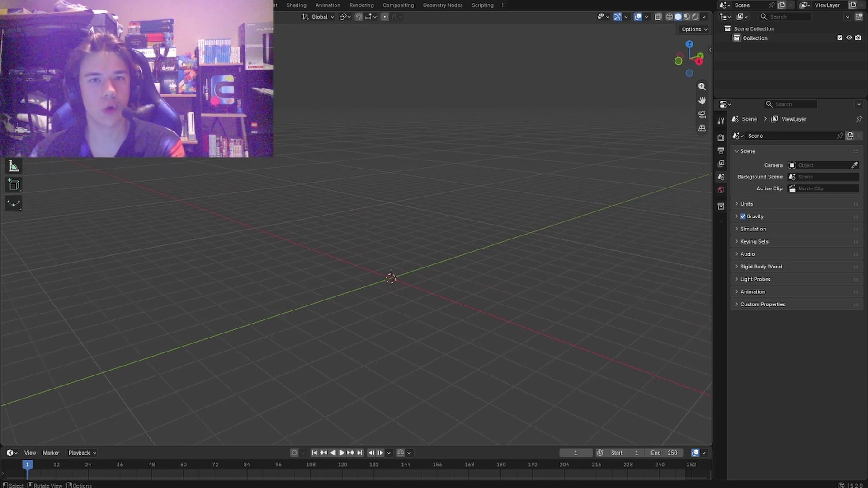
left_click(19, 5)
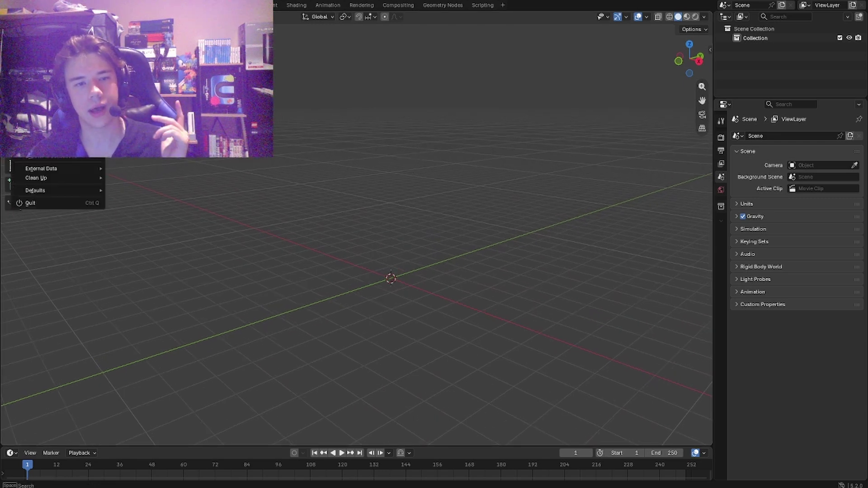
mouse_move(40, 145)
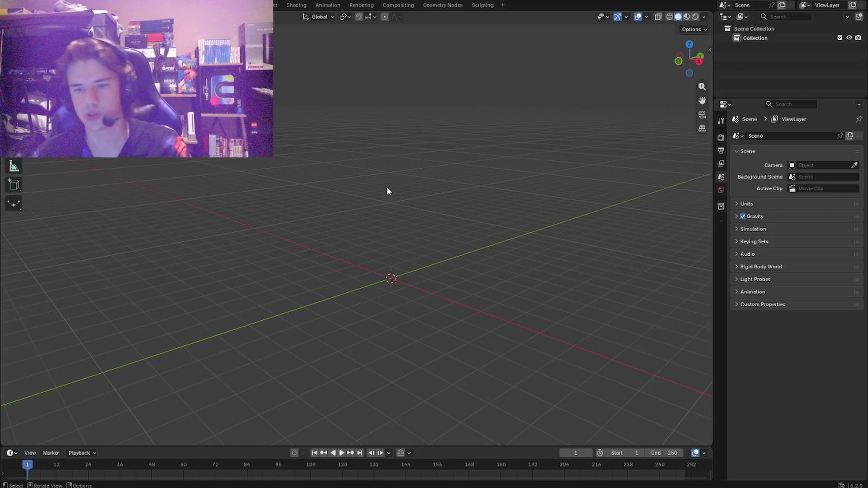
Add the green Y2K store interior photo to the scene as a reference image
key("shift+a")
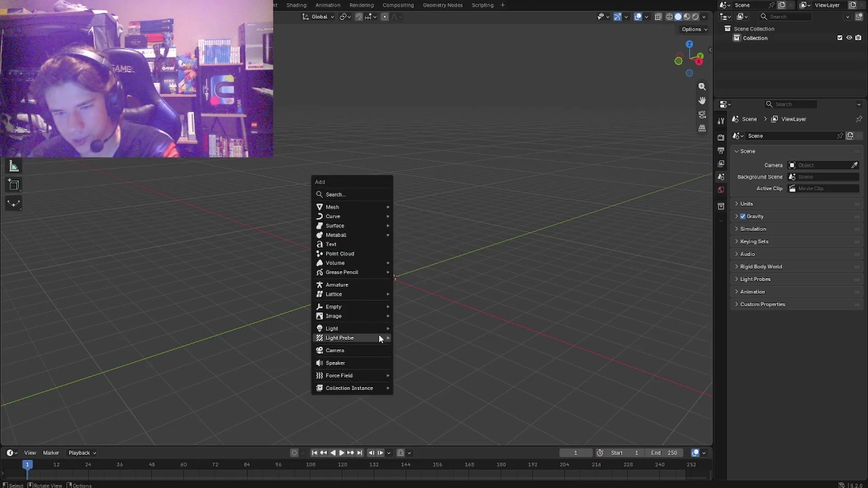
mouse_move(374, 315)
left_click(444, 316)
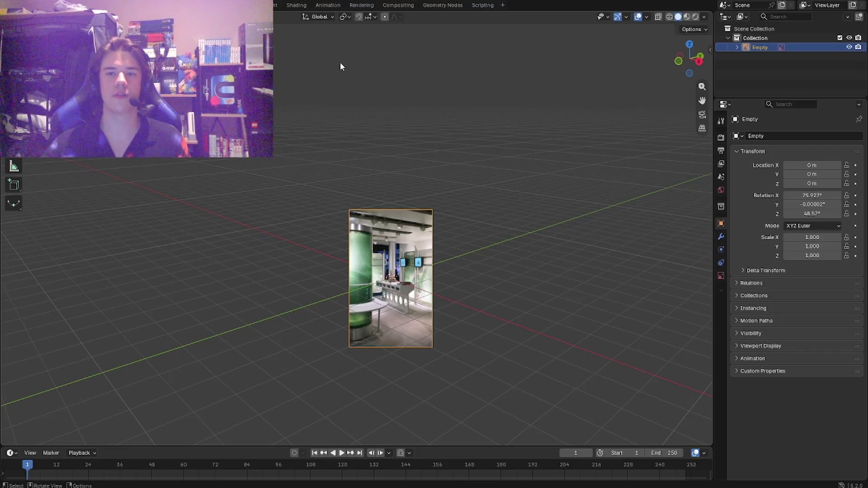
left_click(298, 5)
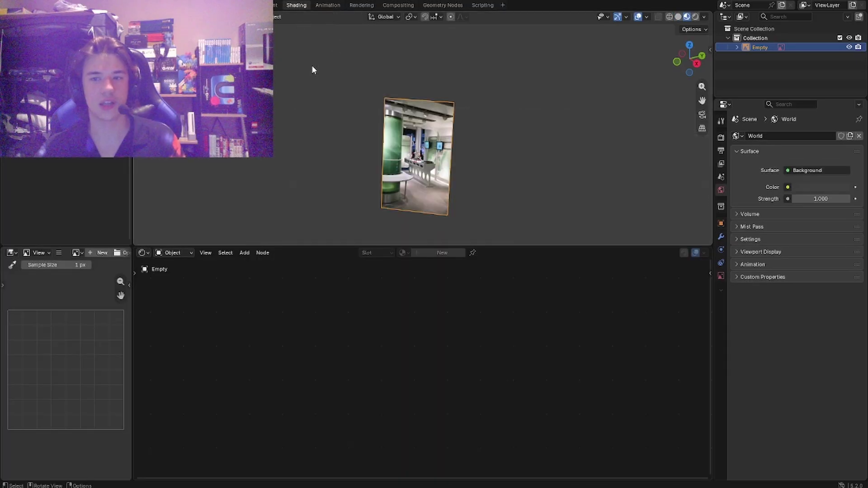
left_click(131, 5)
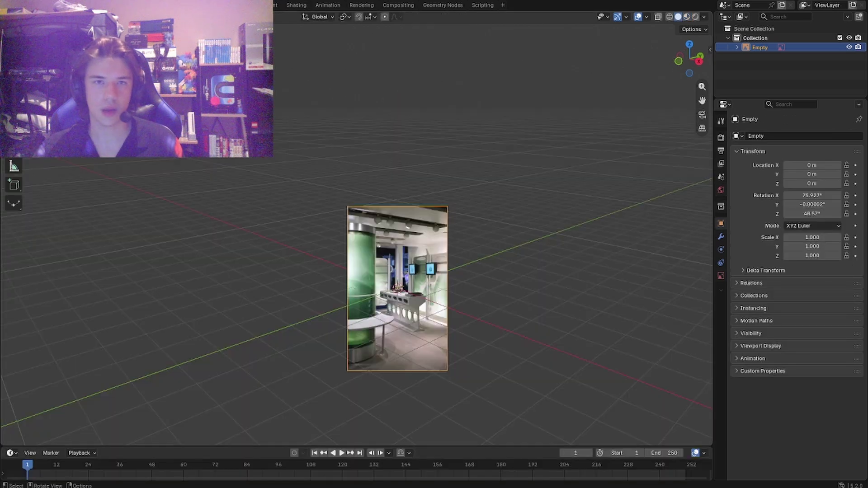
middle_click_drag(460, 249, 476, 239)
left_click(510, 243)
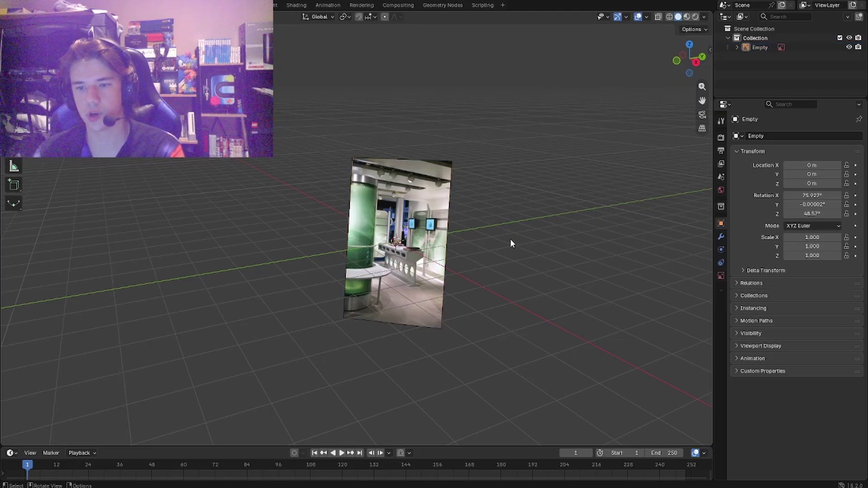
Set the reference image's rotation to 90° on X, 0° on Y and 0° on Z
left_click(426, 213)
left_click(790, 195)
type("90")
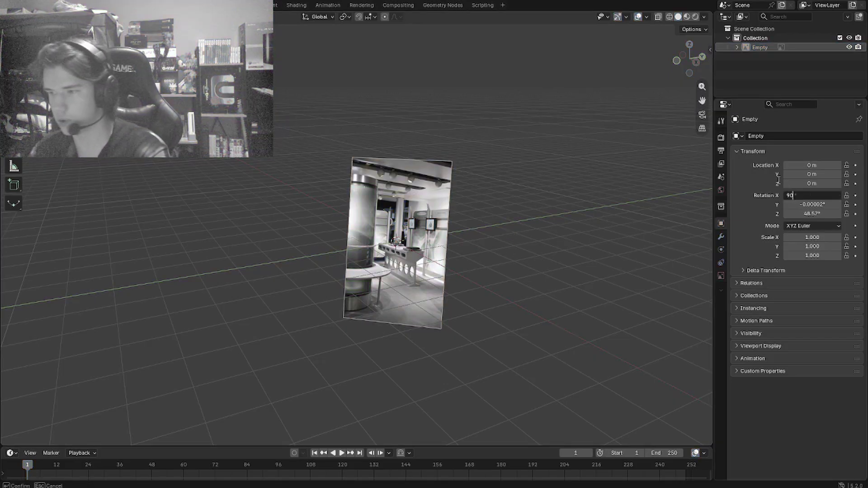
left_click(813, 205)
type("0")
key("Tab")
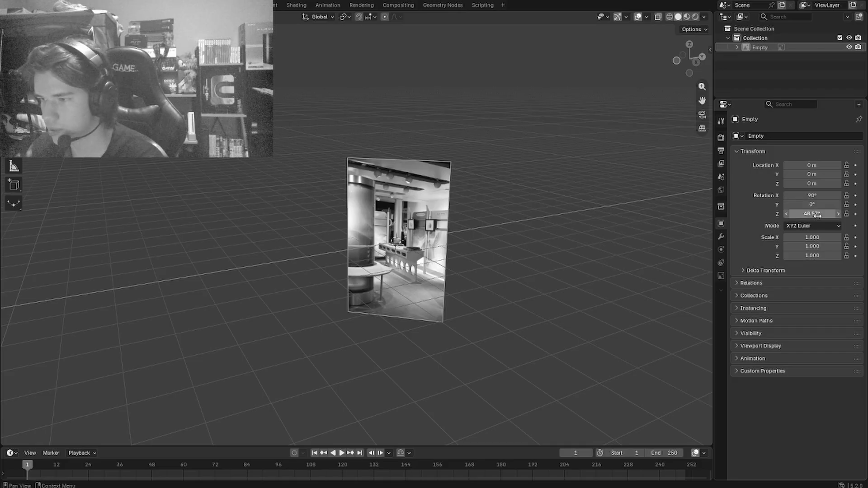
type("0")
key("Return")
Move the reference image to about -4.4 m on X and raise it to about 7.1 m on Z
middle_click_drag(509, 188, 509, 205)
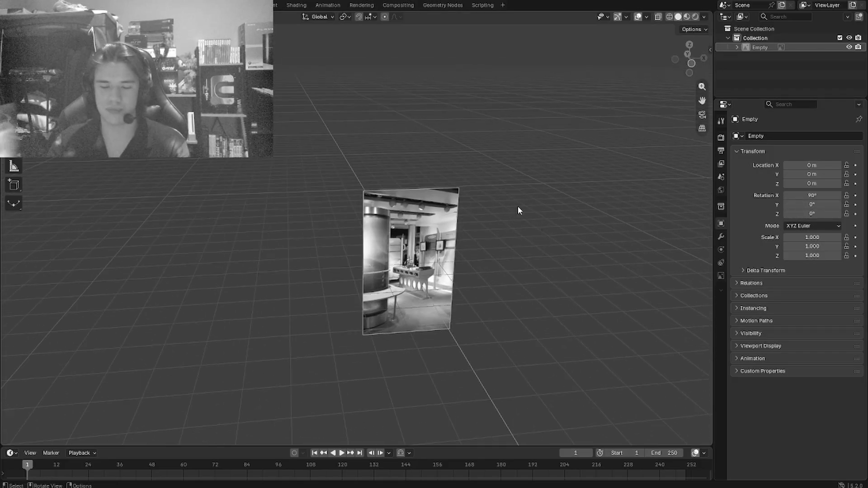
middle_click_drag(539, 199, 514, 215)
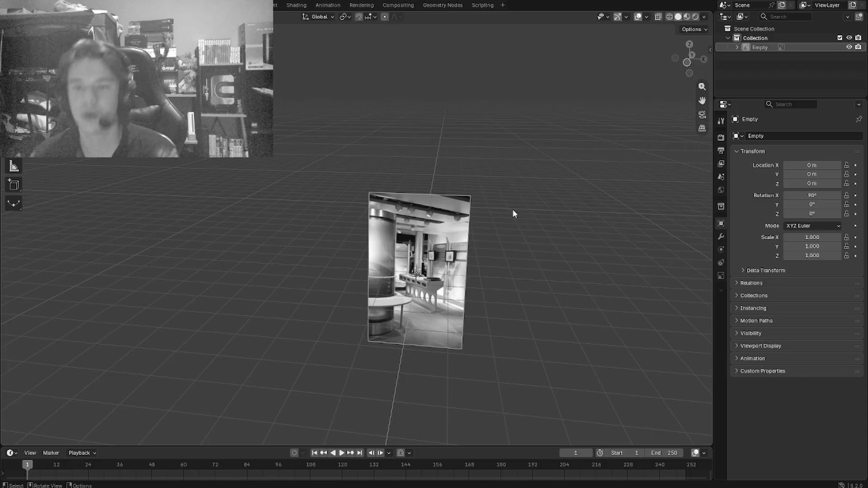
scroll(497, 223, "down", 3)
left_click(392, 253)
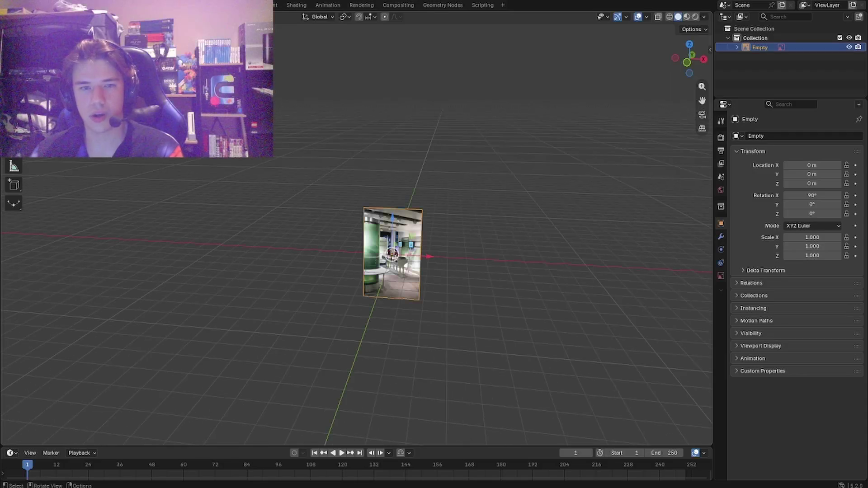
key("g")
key("x")
left_click(319, 254)
key("g")
key("z")
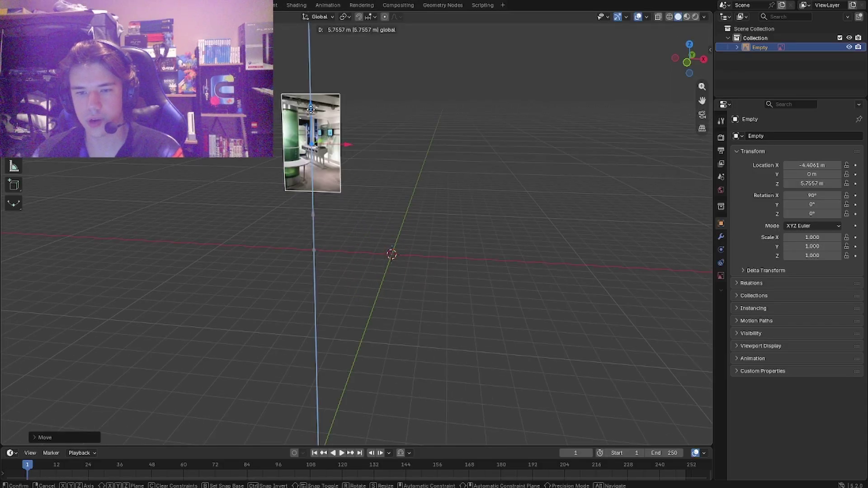
left_click(316, 149)
Align the viewport to the front view and reset the reference image's location to the world origin
middle_click_drag(407, 136, 417, 150)
left_click(429, 156)
scroll(425, 159, "up", 3)
scroll(421, 159, "down", 3)
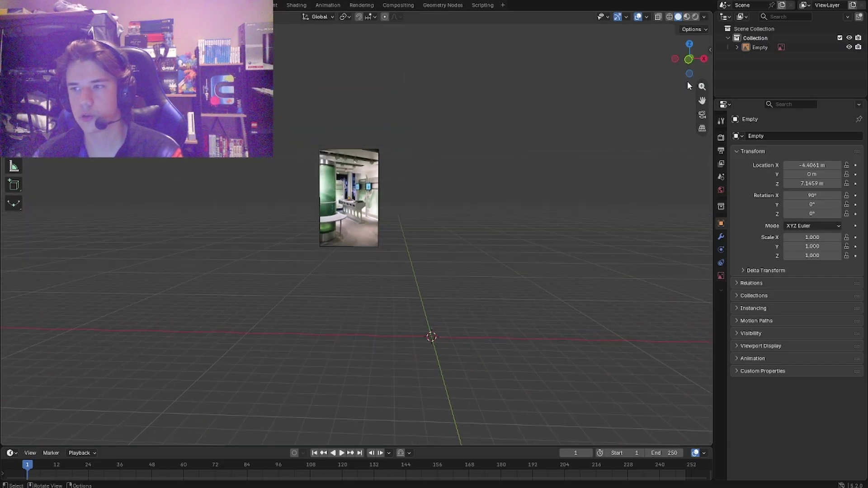
left_click(688, 60)
key("a")
key("alt+g")
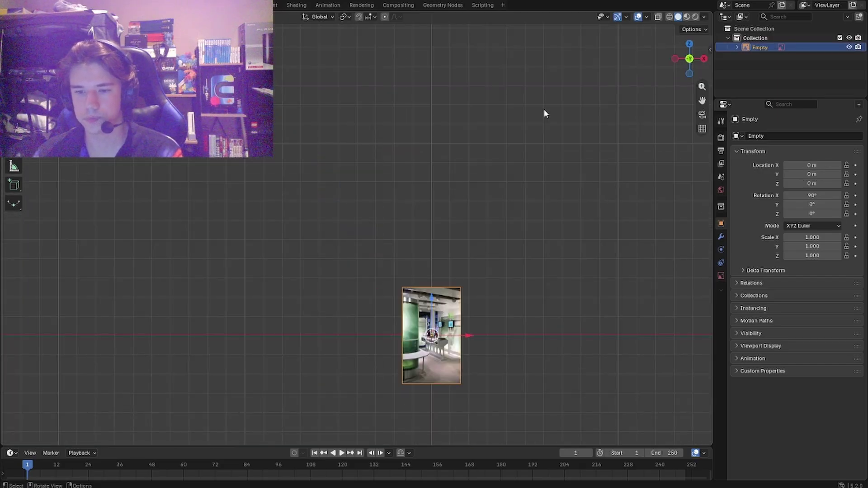
Rotate the reference image by about 7° around the Y axis in the front view
scroll(540, 170, "down", 1)
key("r")
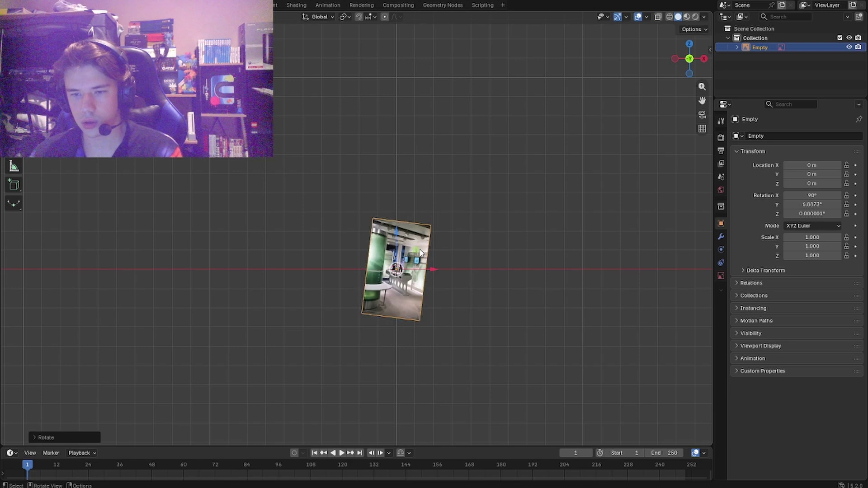
Restore the reference image's Y rotation to 0° and scale the image up uniformly to about 4.39
key("Escape")
key("s")
left_click(524, 215)
left_click(565, 214)
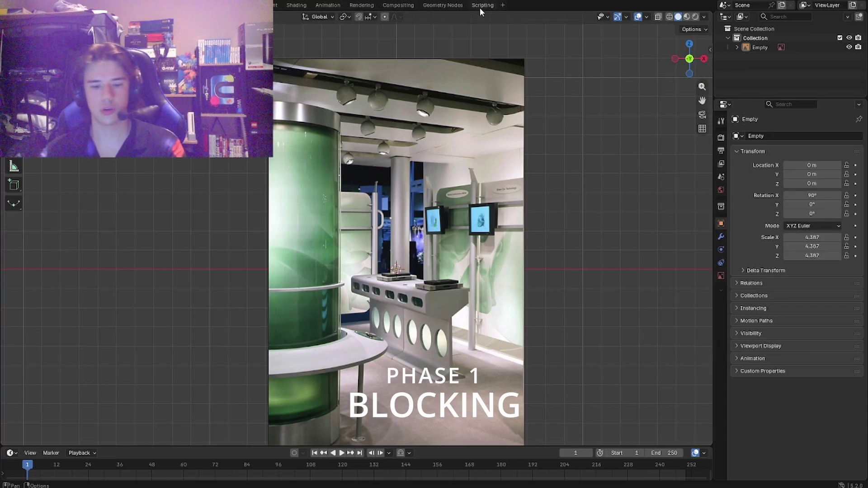
Add a cylinder mesh and move it to about -6.13 m on X, over the photo's green column
key("shift+a")
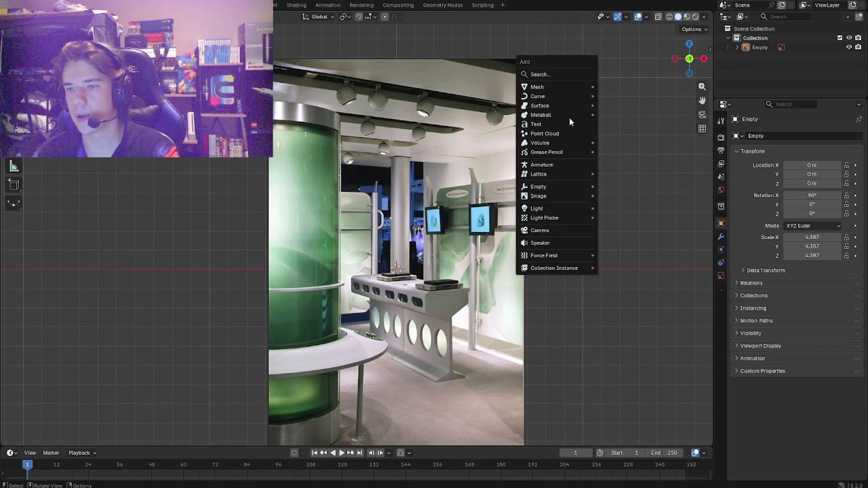
mouse_move(568, 87)
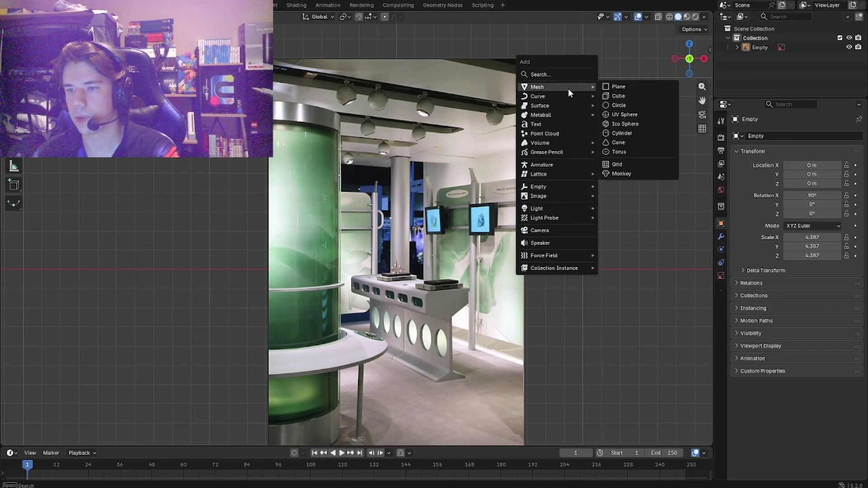
left_click(635, 132)
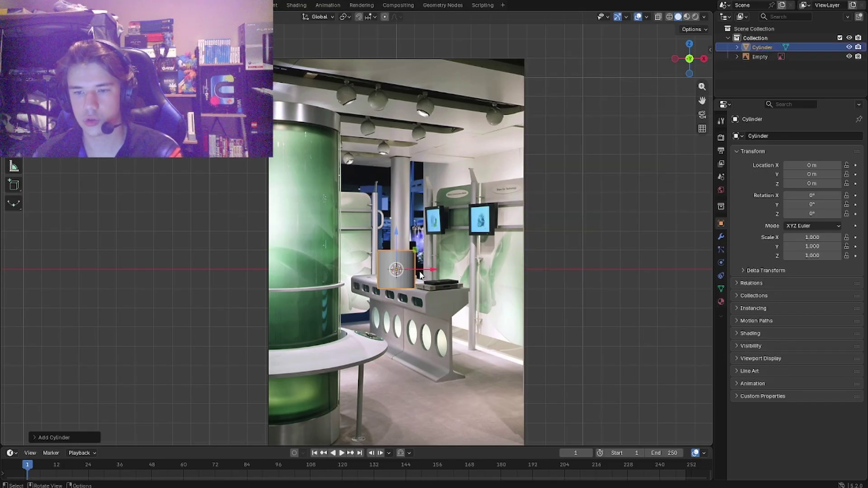
key("g")
left_click(281, 271)
Scale the cylinder uniformly to about 2.89, and stretch it along Z to a scale of about 8.04 to match the column
key("r")
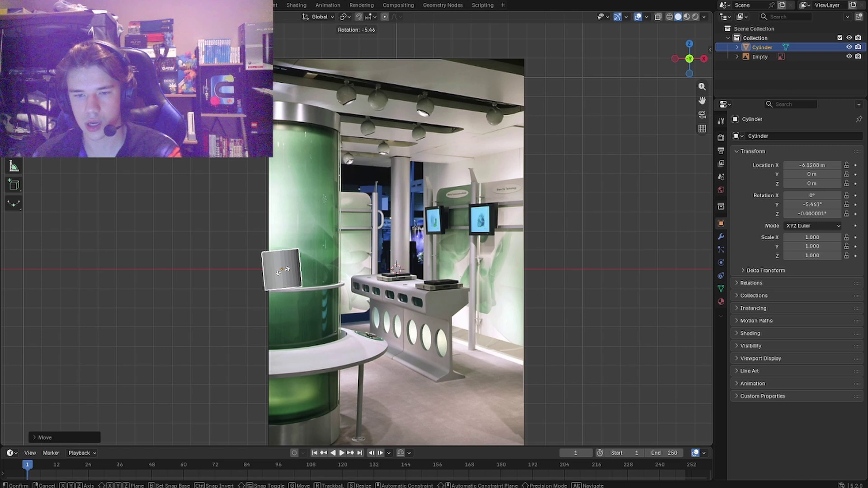
key("Escape")
key("s")
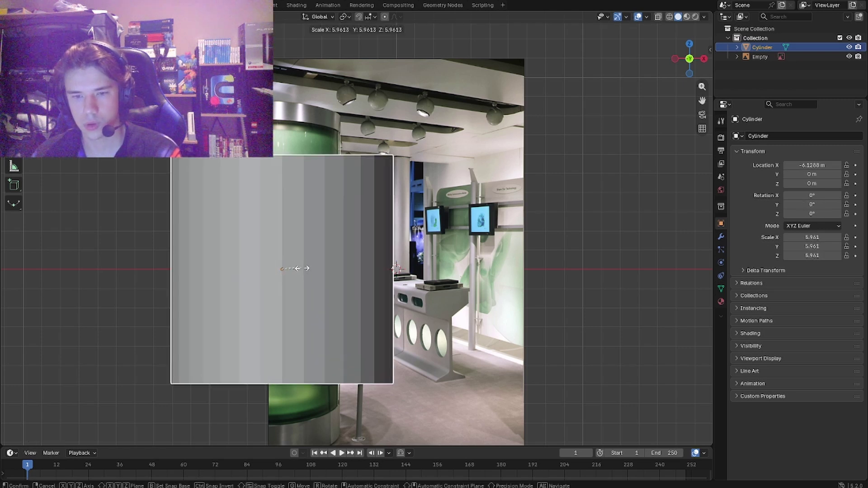
left_click(292, 269)
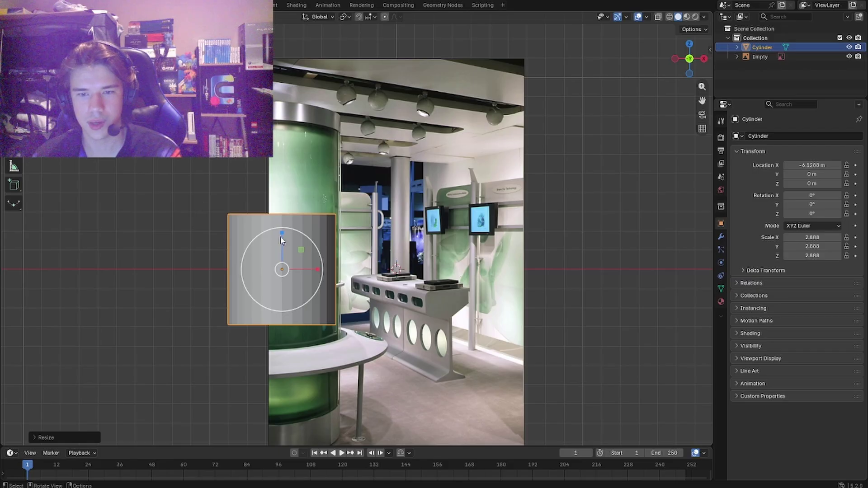
key("s")
key("z")
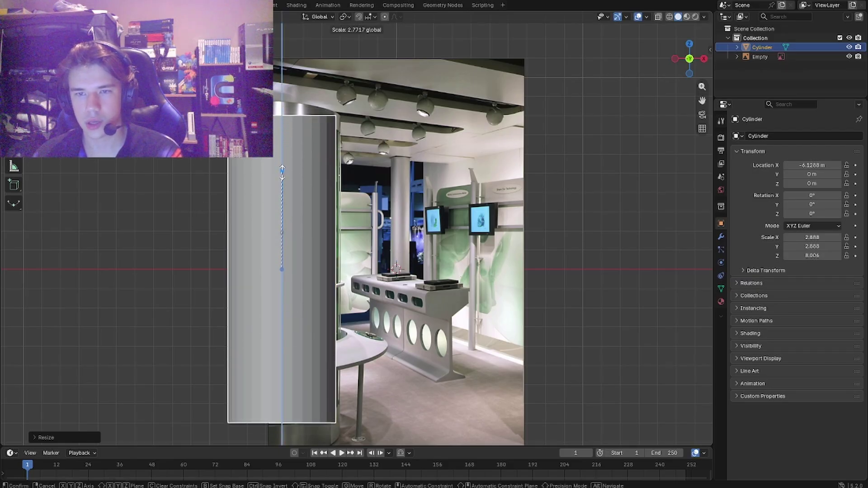
left_click(282, 167)
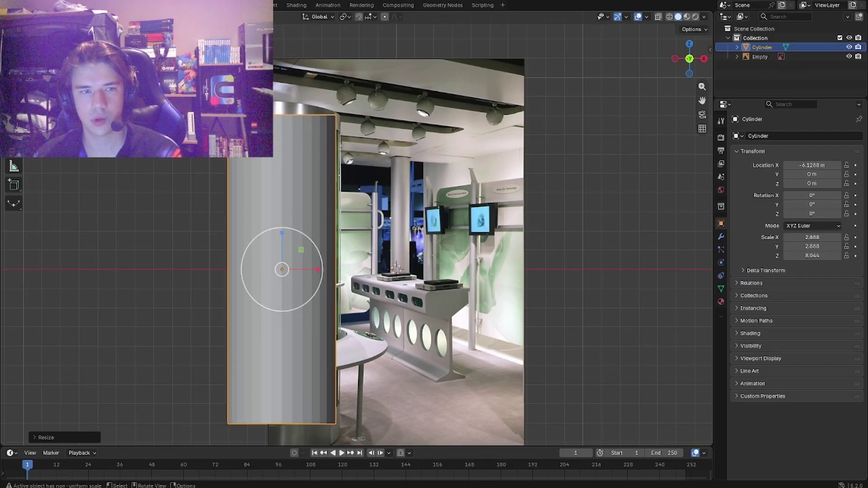
Try placing the cylinder at about -6.01 m on X and -0.80 m on Z against the column
left_click_drag(318, 271, 320, 272)
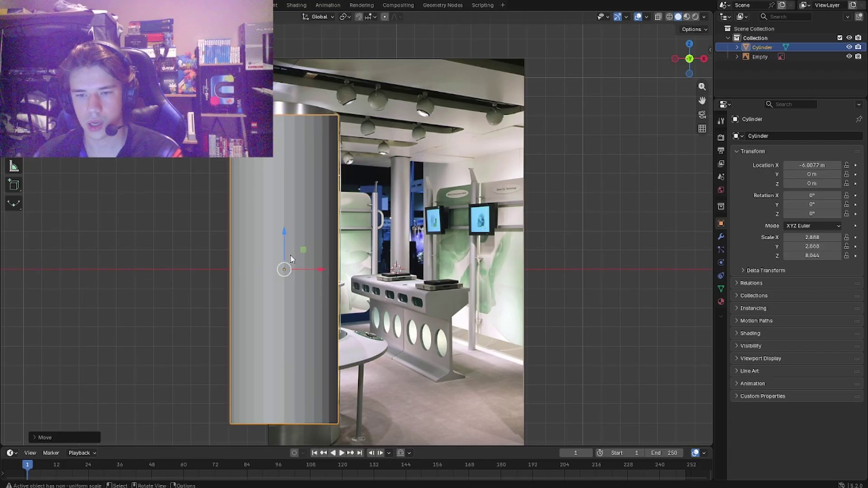
key("g")
key("z")
left_click(285, 270)
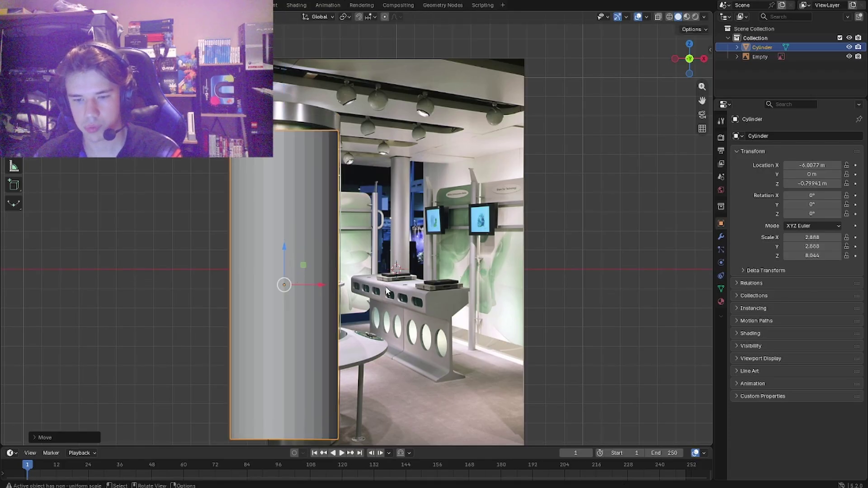
middle_click_drag(385, 286, 406, 236, "shift")
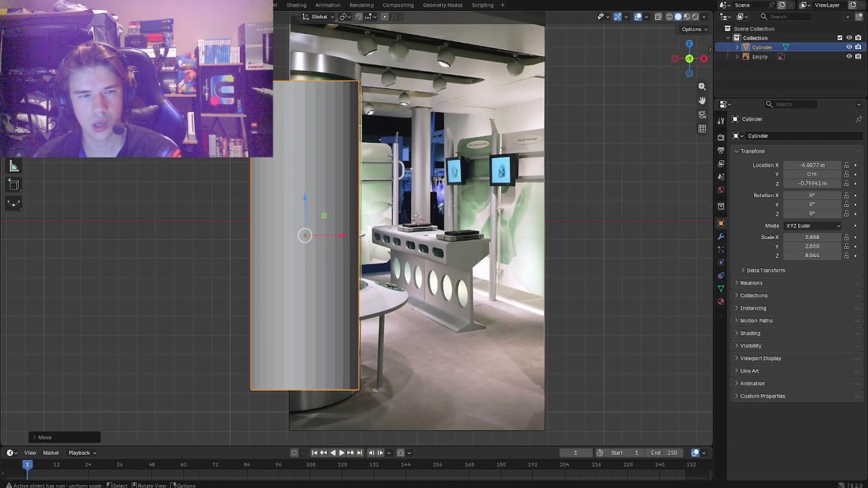
Undo the last cylinder adjustments and refit it at about -5.91 m on X and -0.53 m on Z, with a Z scale of about 8.55
key("ctrl+z")
key("ctrl+z")
key("ctrl+z")
scroll(590, 184, "down", 2)
scroll(590, 183, "up", 2)
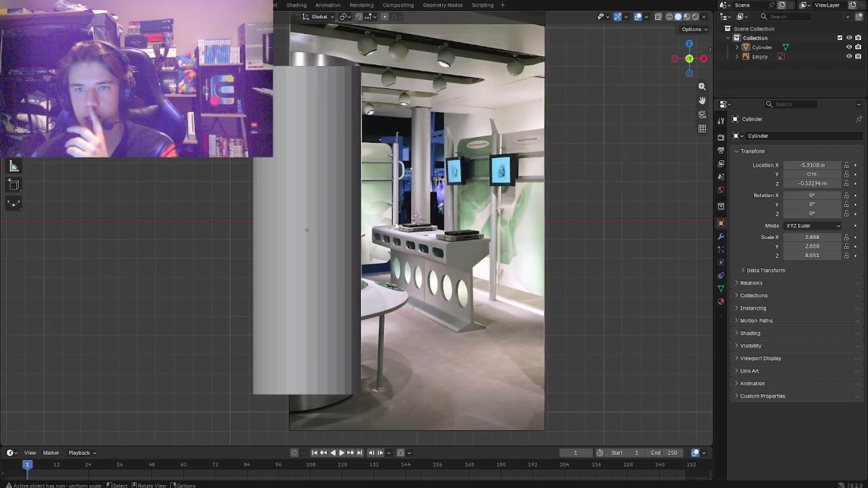
Turn on X-ray and switch the viewport to wireframe shading, leaving the cylinder deselected
left_click(658, 17)
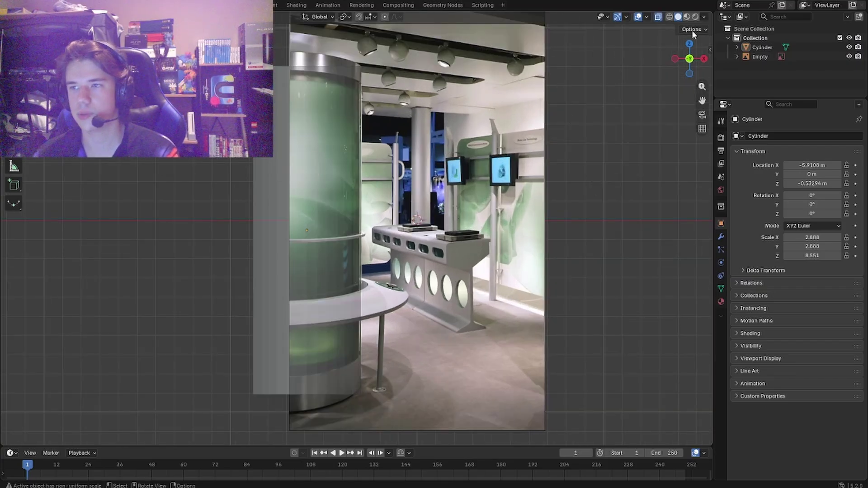
left_click(670, 17)
left_click(308, 135)
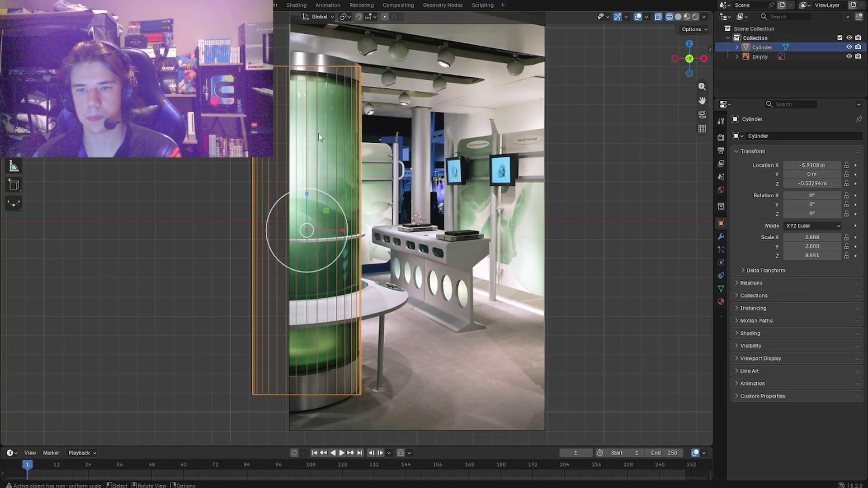
left_click(622, 150)
middle_click_drag(567, 120, 568, 157, "shift")
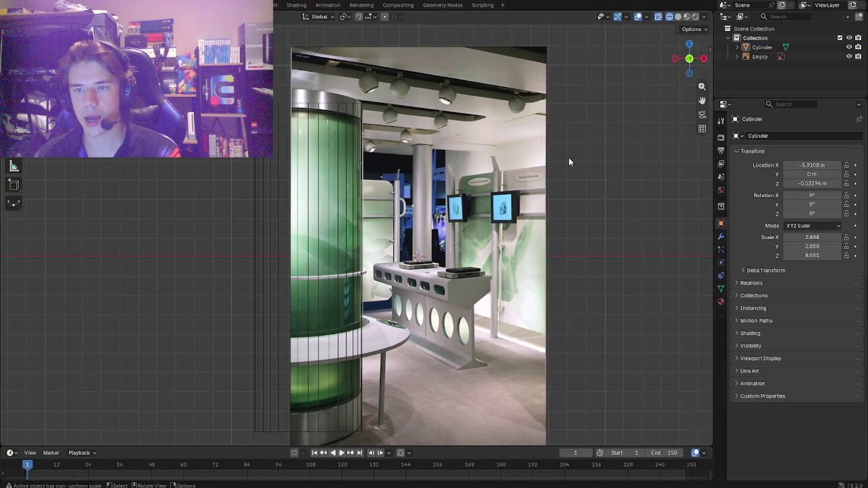
right_click(569, 157)
Add a cube mesh, flatten it along Z, and enlarge it to about 13.59 on X and Y as a wide slab
key("shift+a")
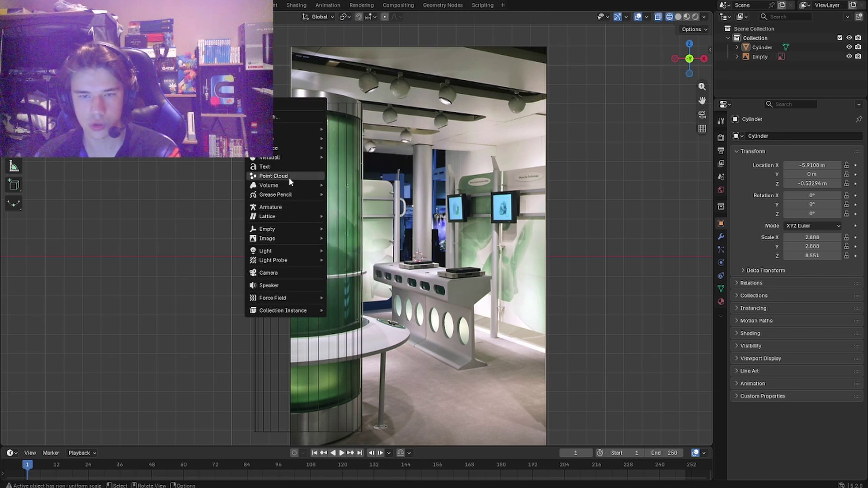
mouse_move(295, 127)
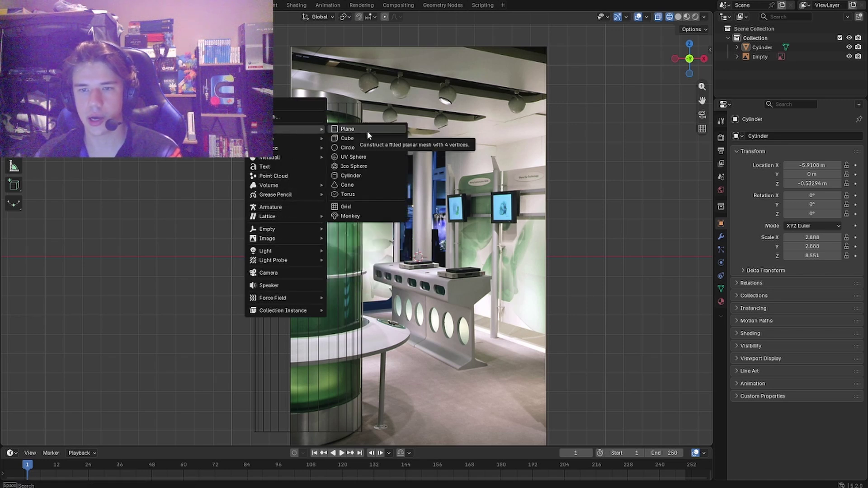
left_click(367, 137)
scroll(391, 254, "down", 2)
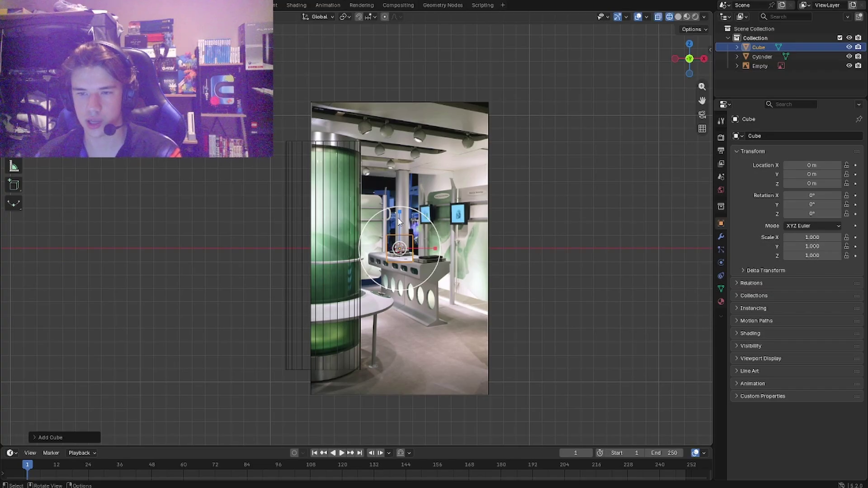
key("s")
key("z")
left_click(401, 251)
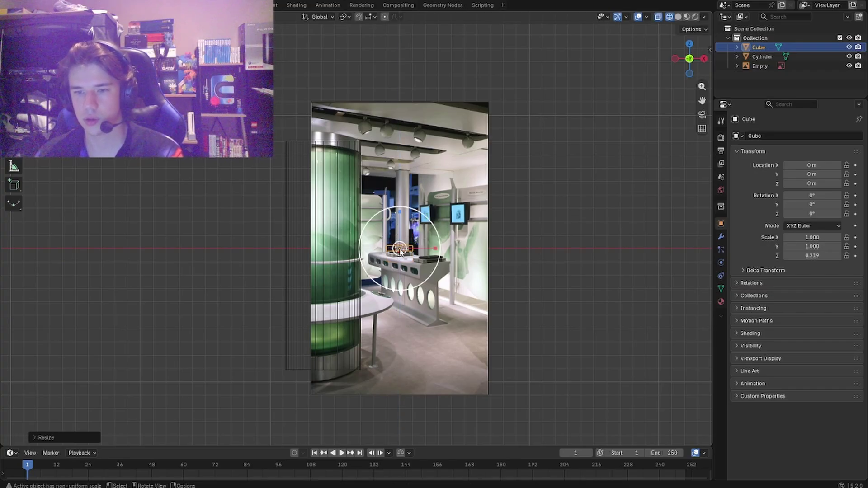
key("s")
left_click(423, 237)
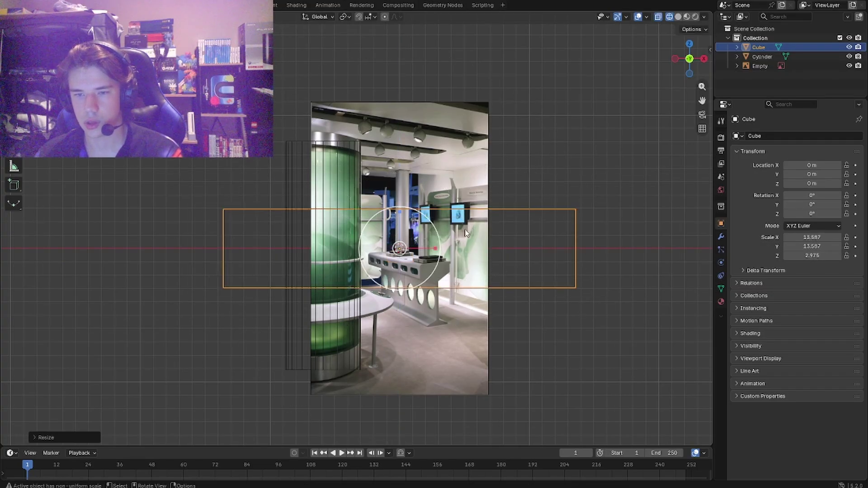
Thin the wide slab along Z to a scale of about 0.45
left_click(434, 224)
left_click(412, 213)
key("s")
key("z")
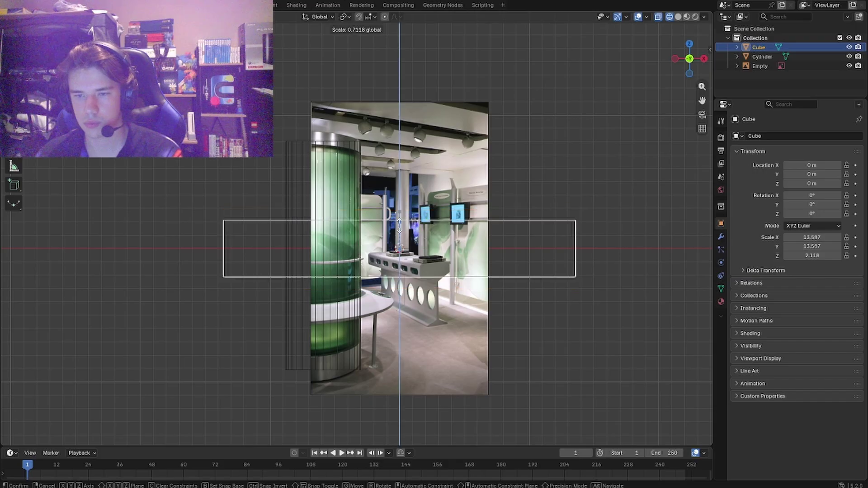
left_click(399, 241)
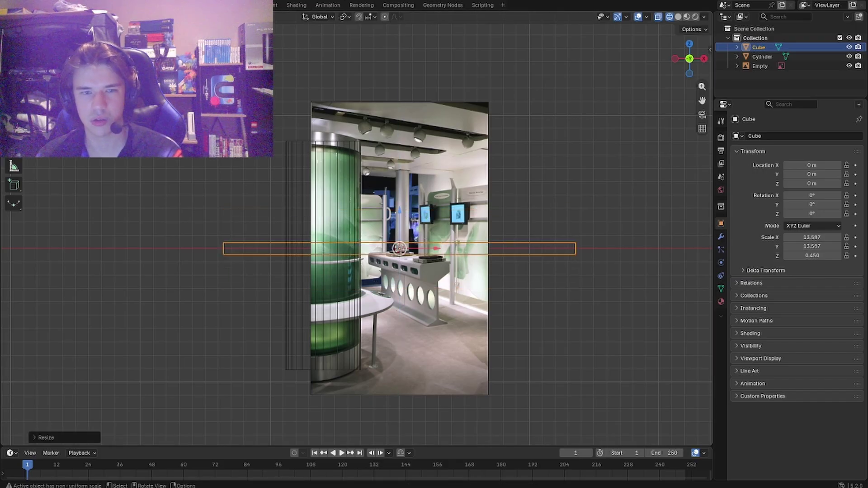
Raise the slab to about 8.51 m on Z, near the photo's ceiling just above the column
key("g")
key("z")
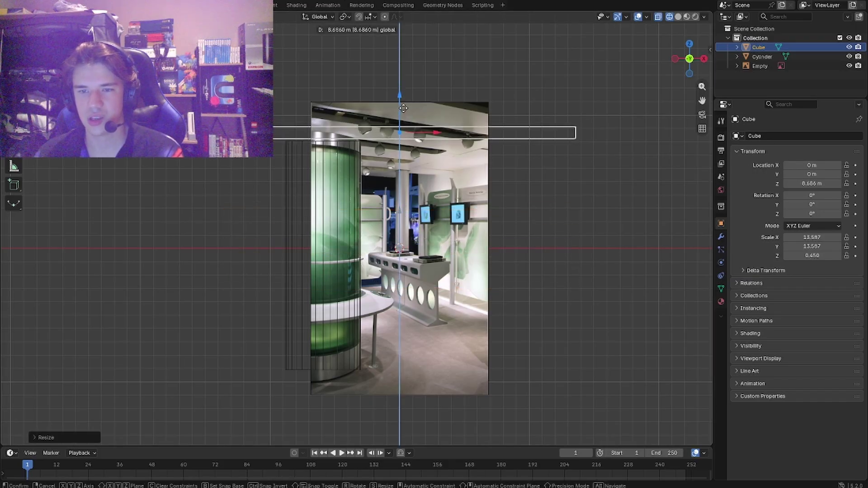
left_click(402, 108)
left_click(521, 99)
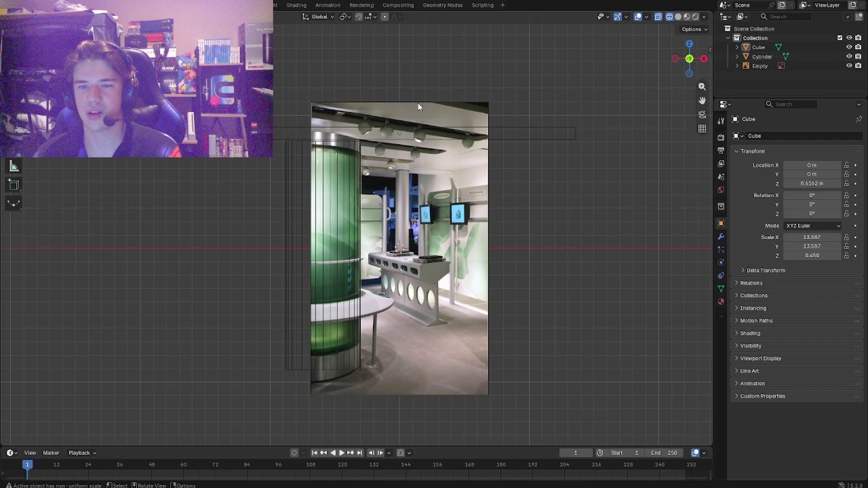
left_click(412, 132)
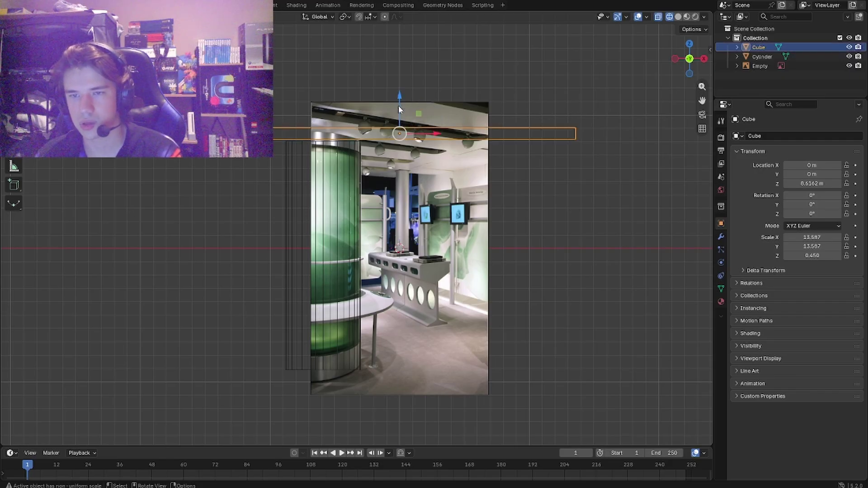
left_click_drag(399, 108, 400, 110)
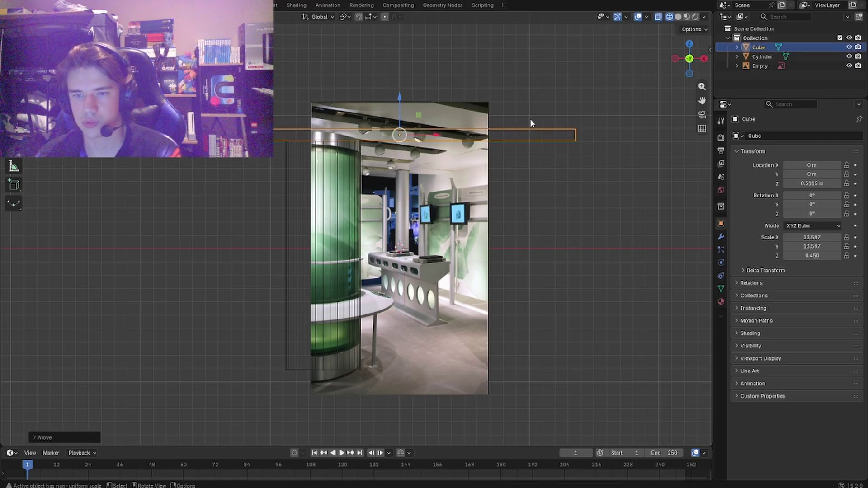
Move the cylinder in front of the reference image to about -5.96 m on Y and return to the front view
left_click(433, 130)
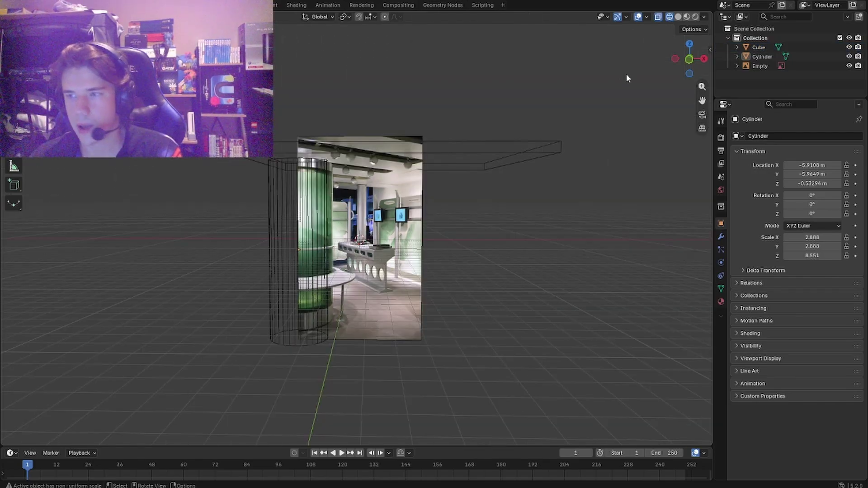
left_click(690, 62)
scroll(410, 206, "up", 7)
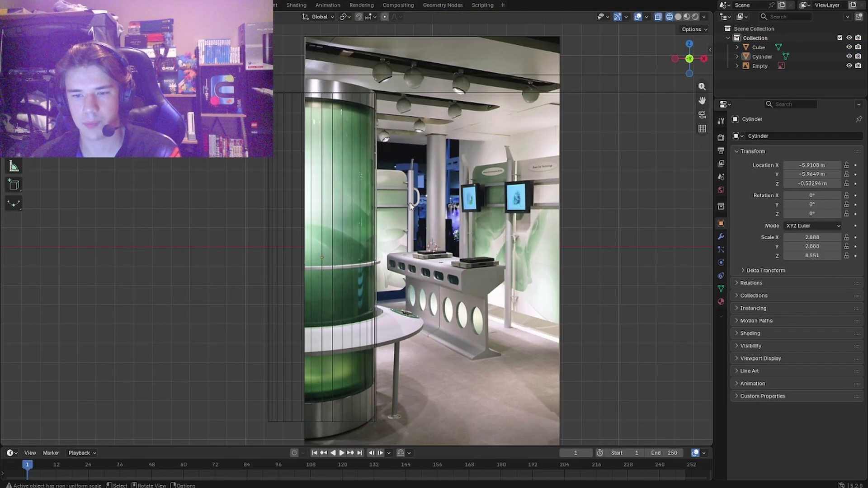
Examine the cylinder's depth relative to the reference image and ceiling slab in perspective, ending in the front view
middle_click_drag(328, 206, 326, 207)
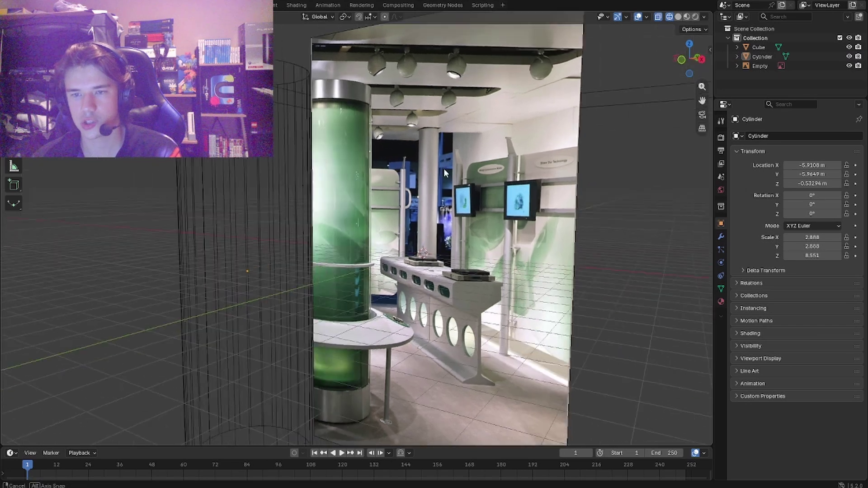
scroll(326, 208, "down", 6)
left_click(325, 208)
left_click(319, 229)
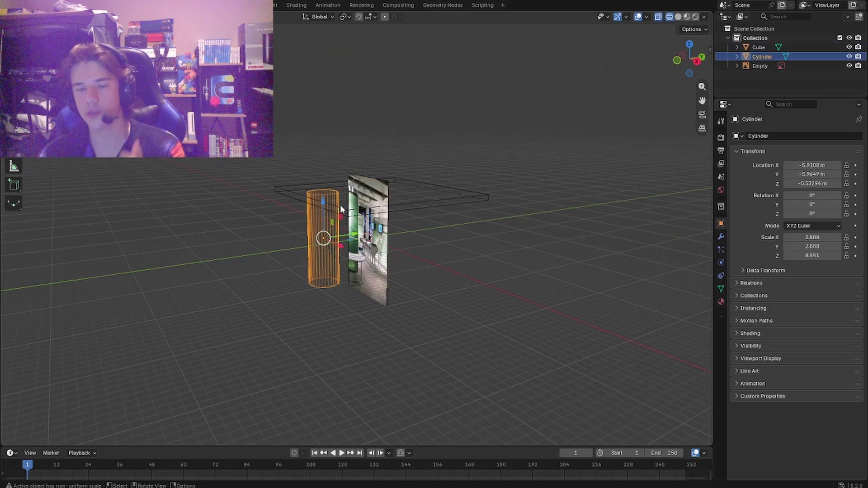
scroll(340, 204, "up", 2)
middle_click_drag(340, 205, 419, 196)
scroll(420, 197, "up", 6)
scroll(432, 197, "down", 2)
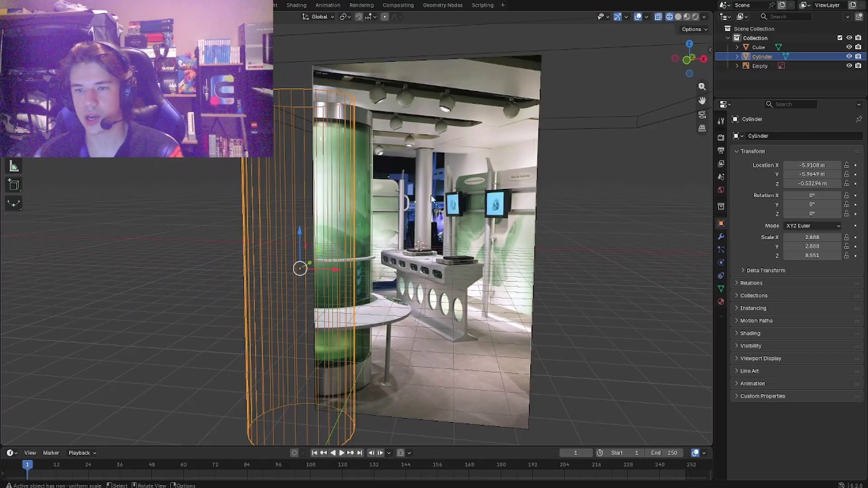
left_click(687, 60)
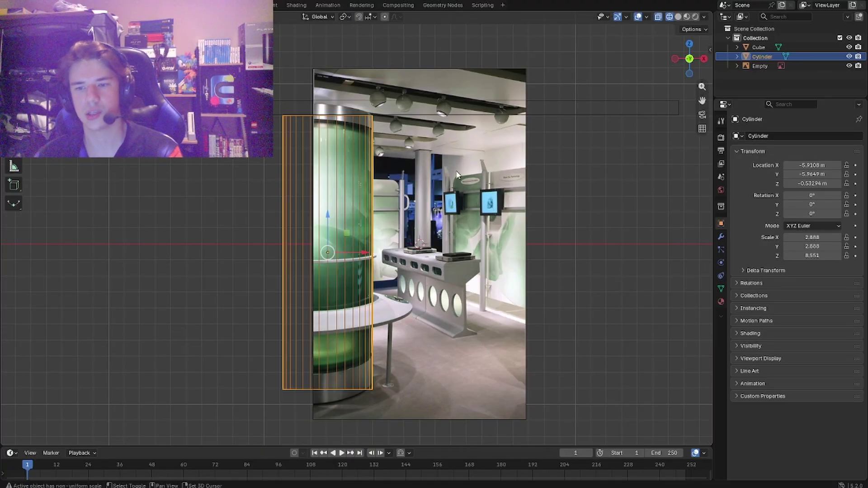
Add a second mesh cylinder and place it over the photo's rear column at about 0.17 m on X and 2.62 m on Z
key("shift+s")
key("Escape")
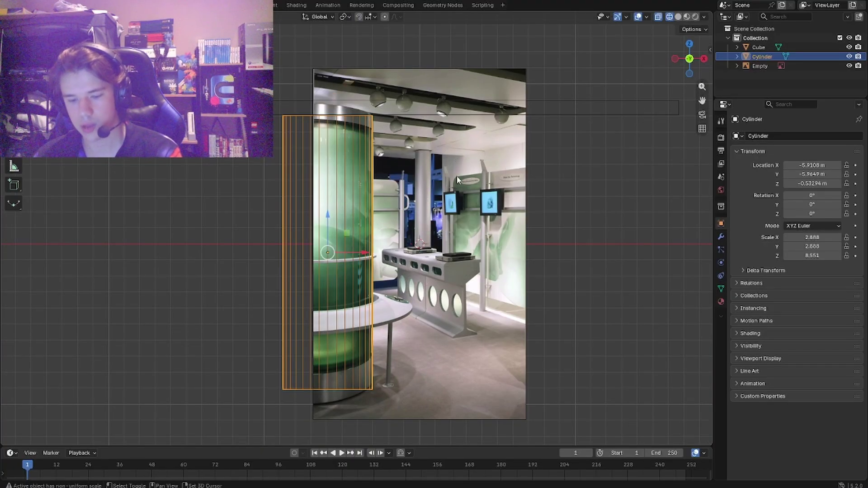
key("shift+a")
mouse_move(431, 176)
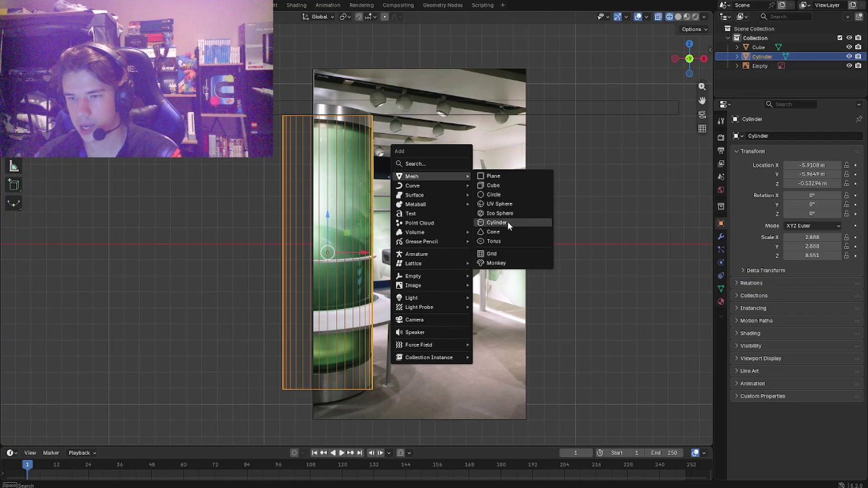
left_click(496, 223)
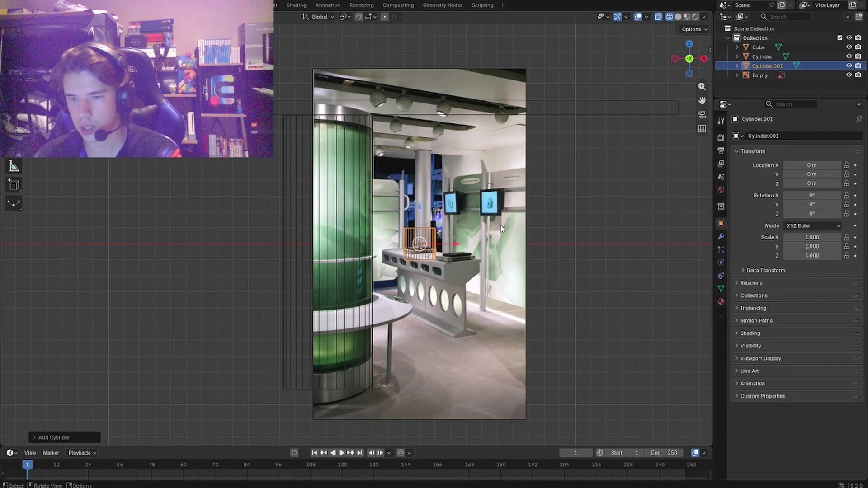
key("g")
left_click(429, 241)
key("g")
key("z")
left_click(428, 198)
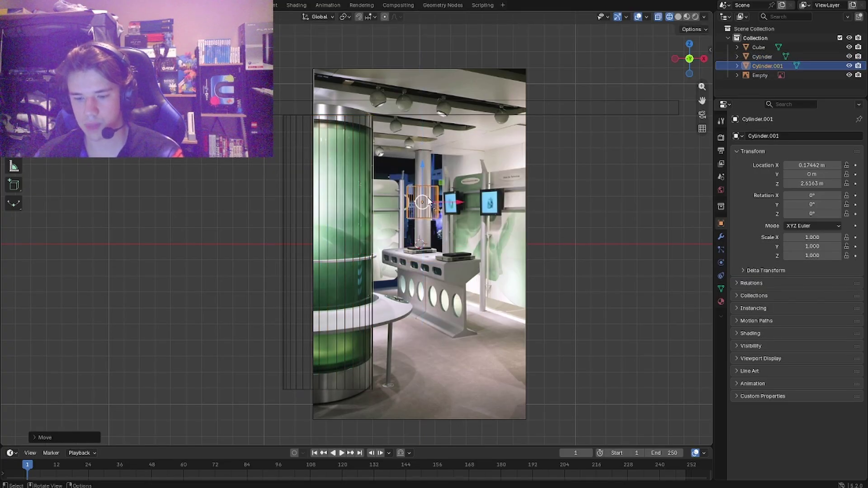
Scale the new cylinder to about 0.49 and shift it to about 0.21 m on X to match the rear column's width
key("s")
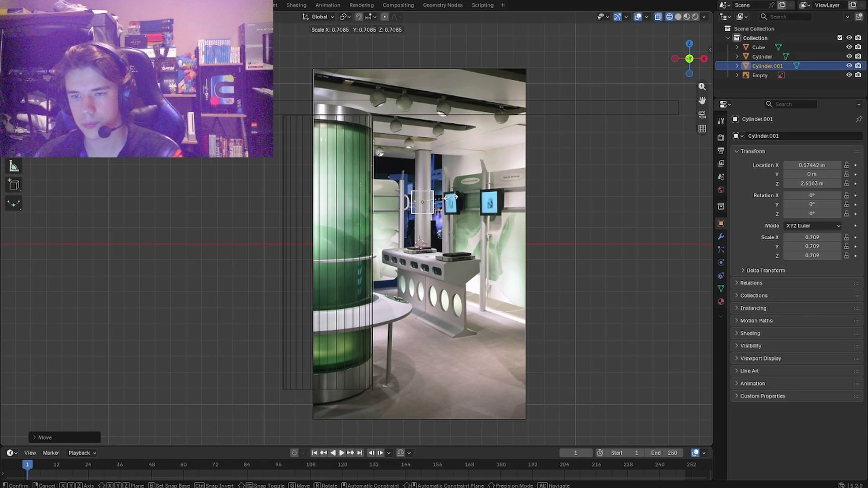
left_click(445, 200)
scroll(385, 232, "up", 8)
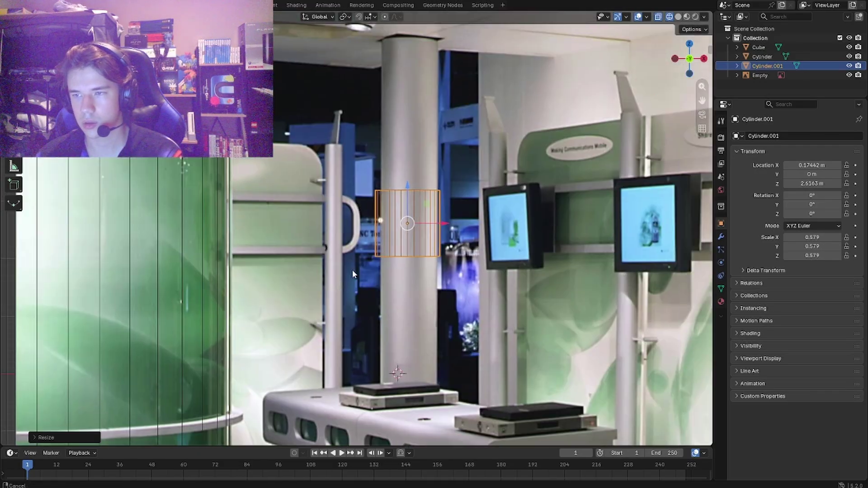
key("s")
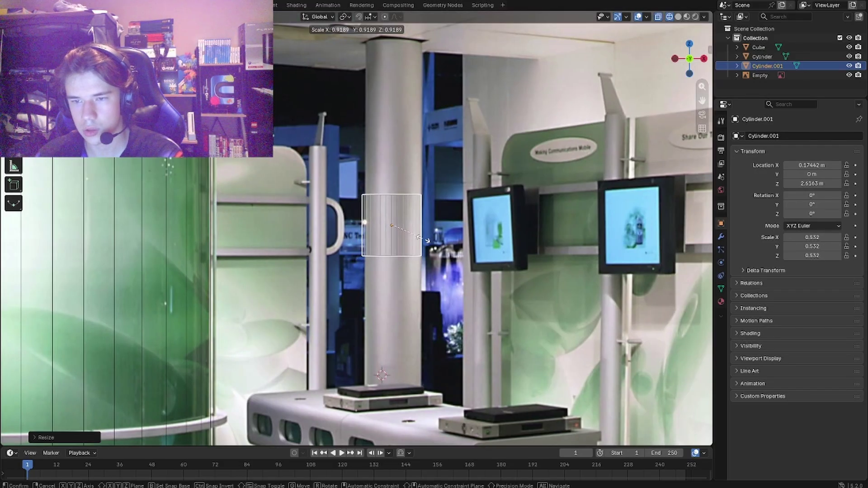
left_click(419, 227)
key("g")
key("x")
left_click(420, 227)
Stretch the thin cylinder along Z to a scale of about 4.88
key("s")
key("z")
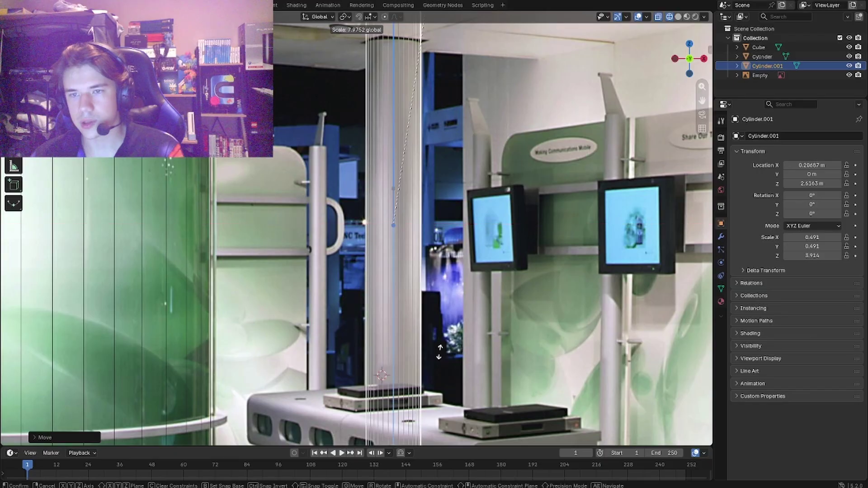
left_click(437, 407)
scroll(465, 388, "down", 8)
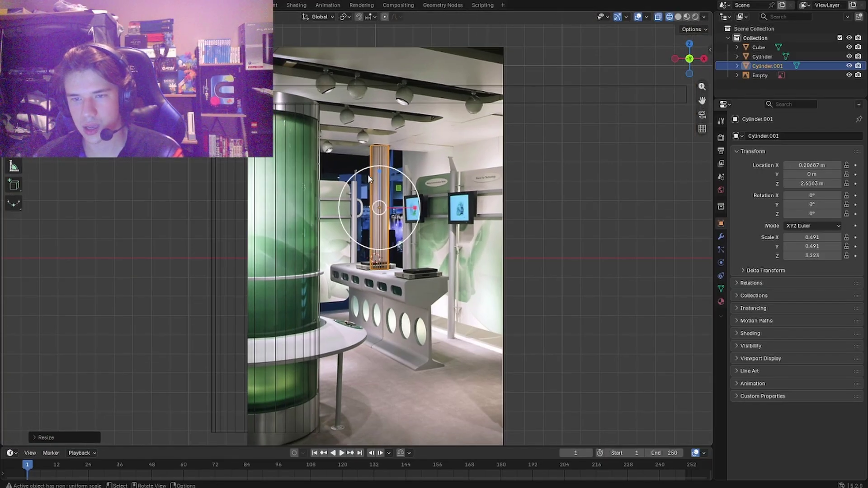
key("s")
key("z")
left_click(385, 145)
key("s")
key("z")
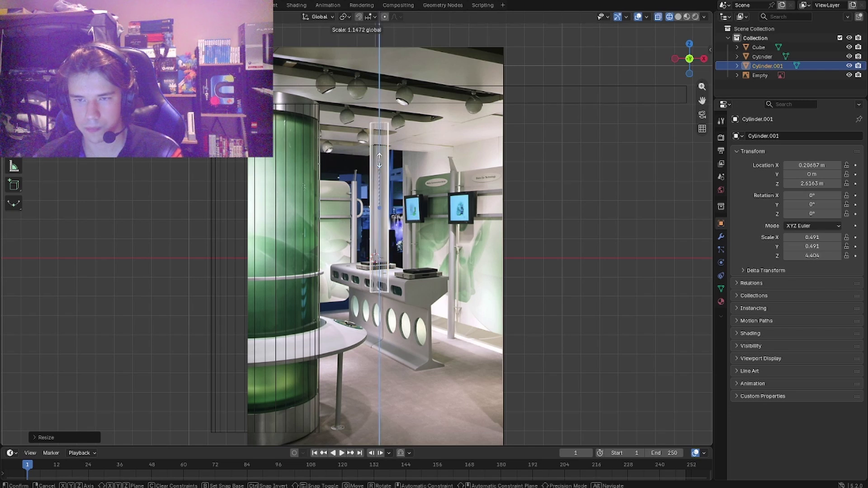
left_click(380, 158)
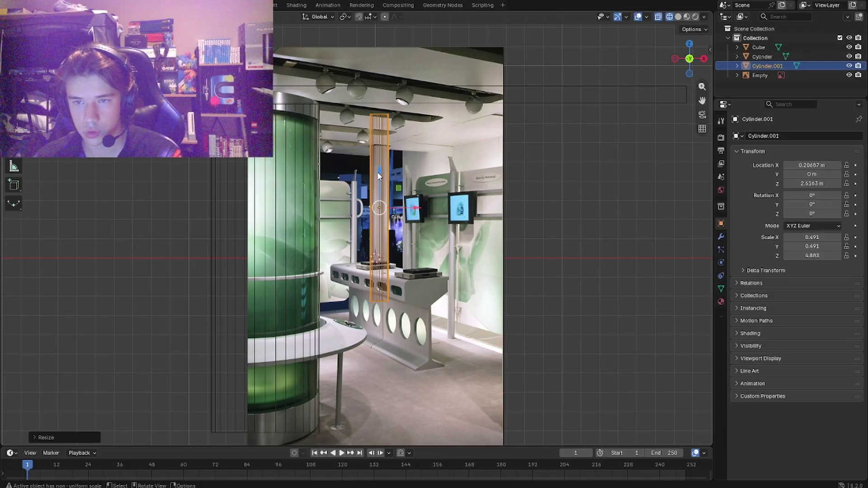
Lower the thin cylinder to about 0.90 m on Z so its top meets the top of the photo's rear column
key("g")
key("z")
left_click(386, 207)
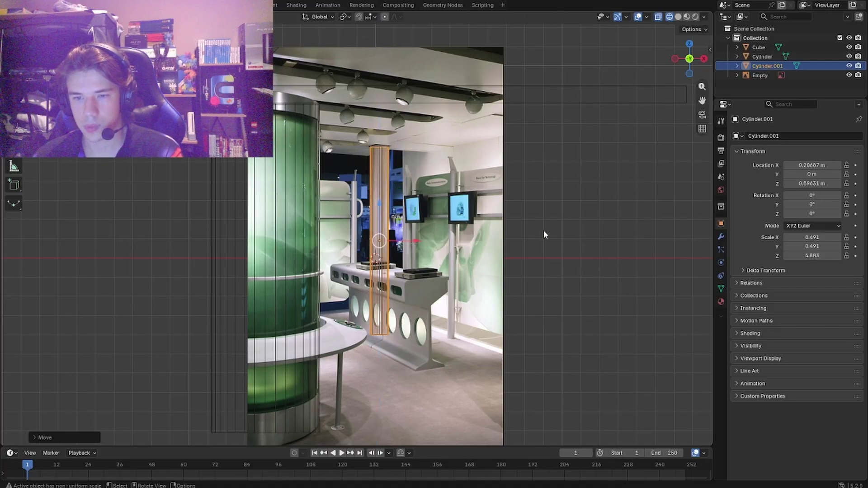
Move the thin cylinder behind the reference image to about 10.57 m on Y and raise it to about 3.35 m on Z
left_click(572, 239)
scroll(511, 272, "down", 5)
middle_click_drag(510, 271, 444, 262)
left_click(357, 205)
middle_click_drag(357, 206, 457, 198)
left_click(704, 64)
scroll(421, 194, "up", 5)
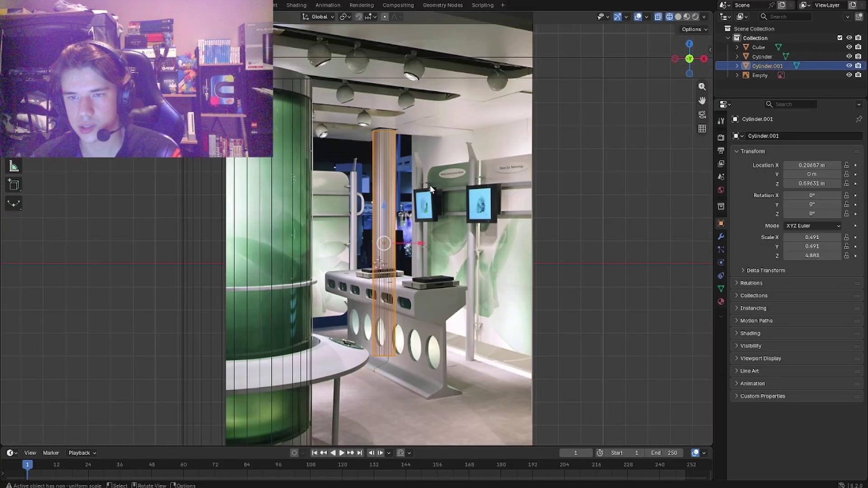
scroll(379, 132, "up", 6)
middle_click_drag(415, 120, 415, 339, "shift")
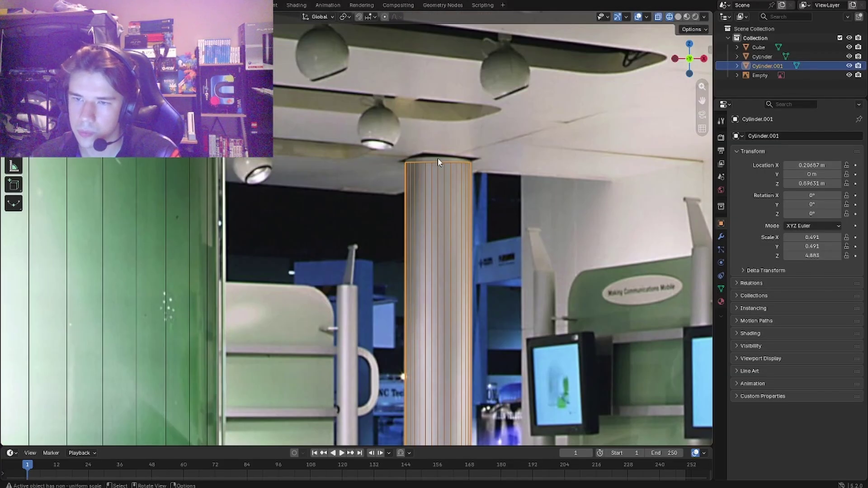
middle_click_drag(437, 159, 346, 156)
scroll(359, 149, "down", 5)
scroll(384, 151, "down", 5)
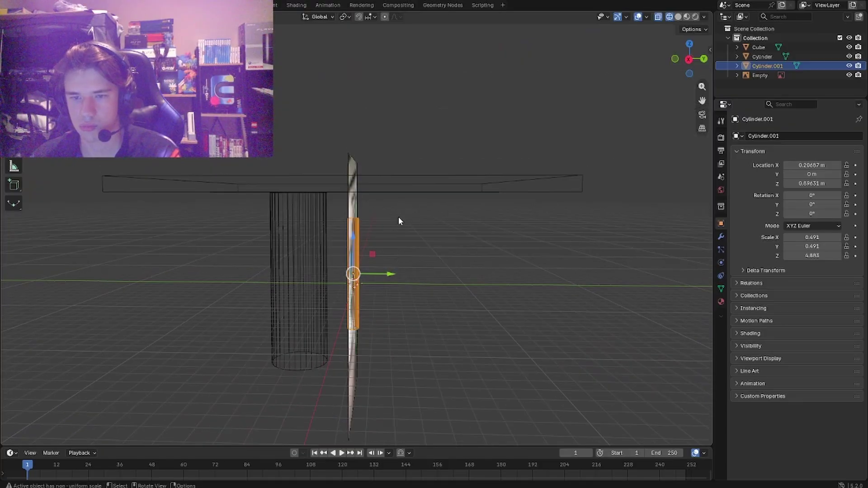
left_click_drag(391, 276, 471, 225)
middle_click_drag(471, 225, 487, 225)
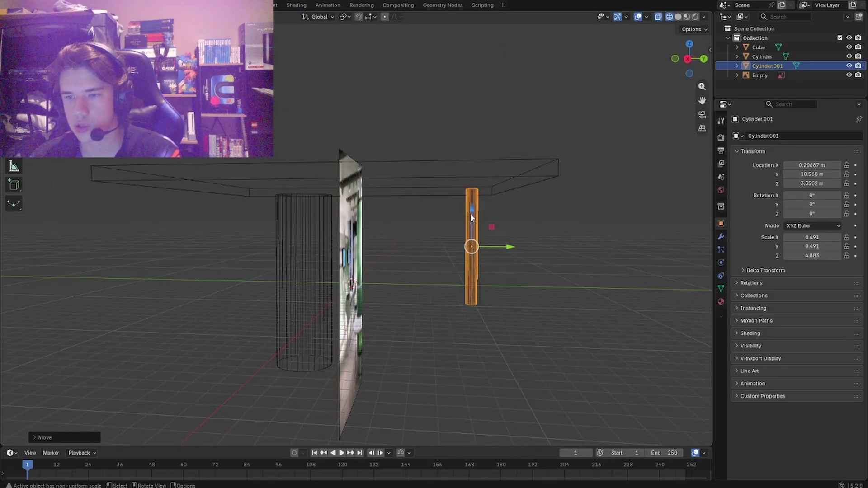
Switch to solid shading without X-ray and lower the thin cylinder to about 3.25 m on Z, at the slab's underside
left_click(679, 18)
scroll(514, 171, "up", 5)
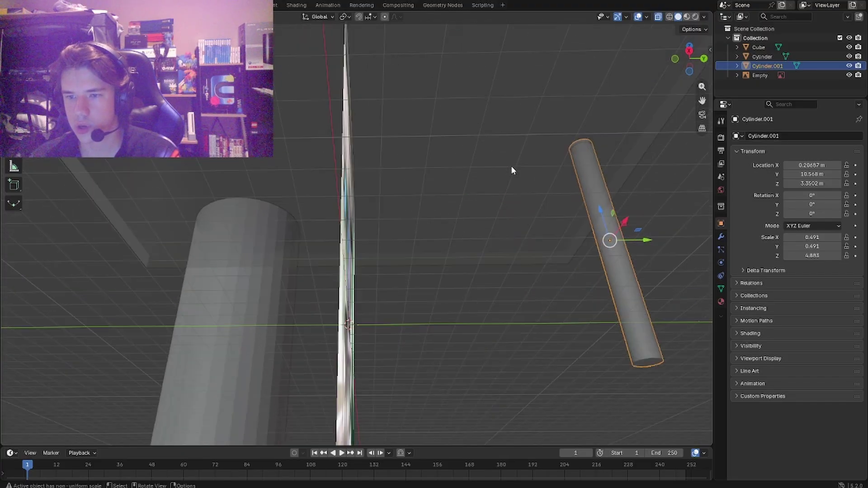
left_click(658, 18)
middle_click_drag(634, 97, 492, 192)
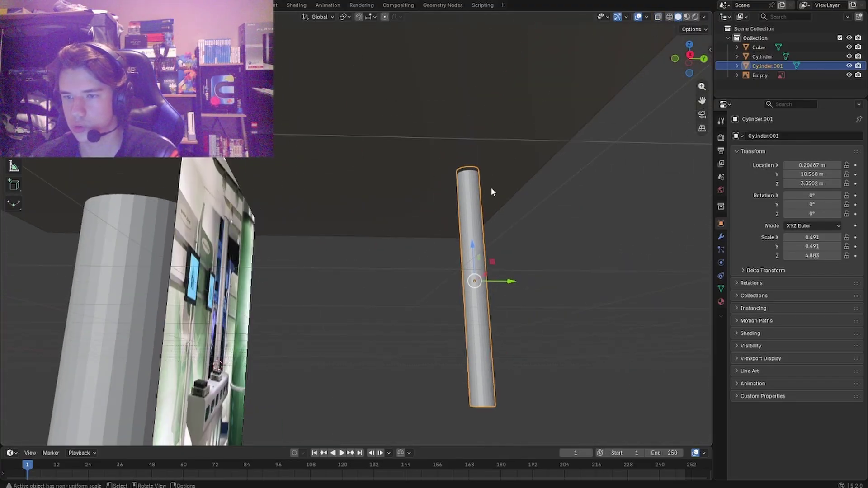
left_click_drag(472, 249, 472, 256)
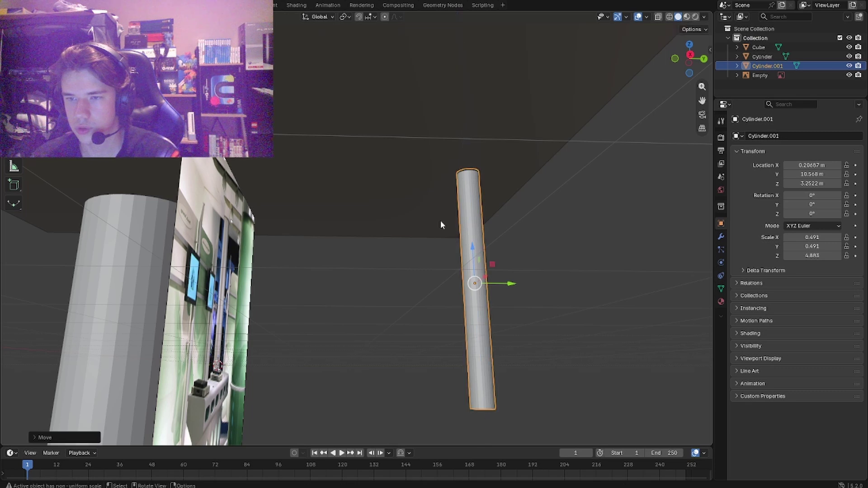
Extend the thin cylinder downward by moving its bottom face in Edit Mode to near the level of the large column's base
middle_click_drag(441, 222, 513, 203)
left_click(514, 203)
scroll(452, 194, "down", 5)
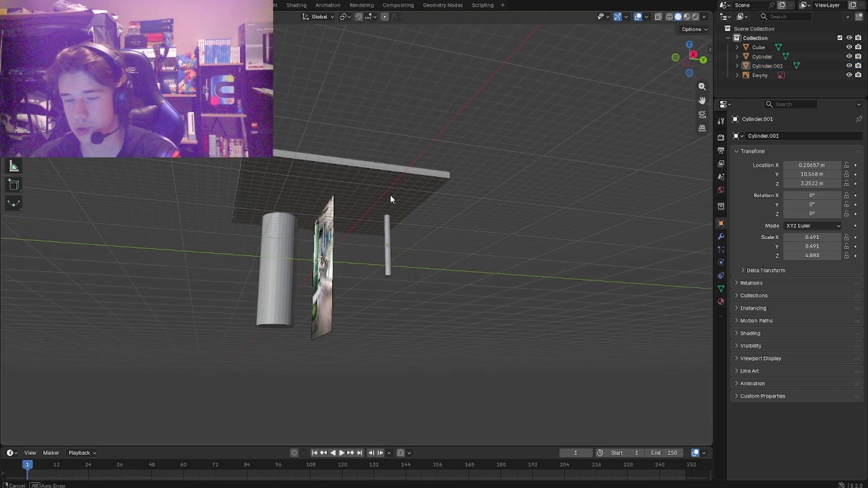
scroll(407, 235, "up", 5)
left_click(451, 284)
middle_click_drag(474, 314, 387, 164)
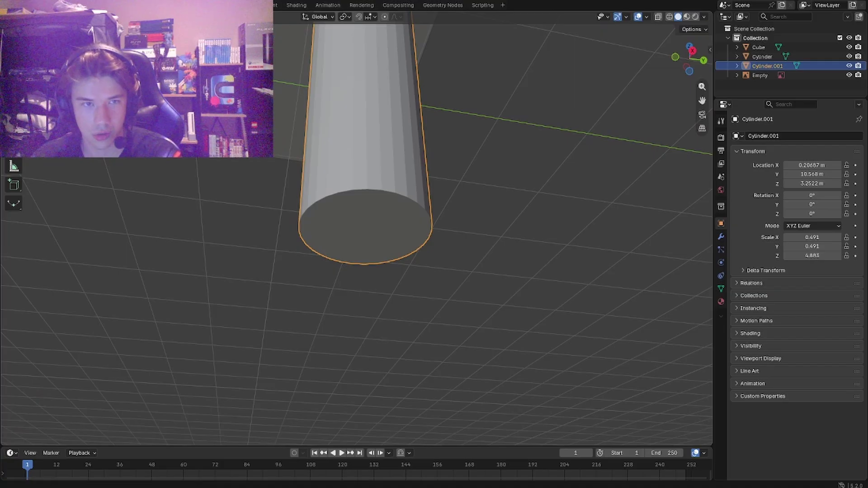
key("Tab")
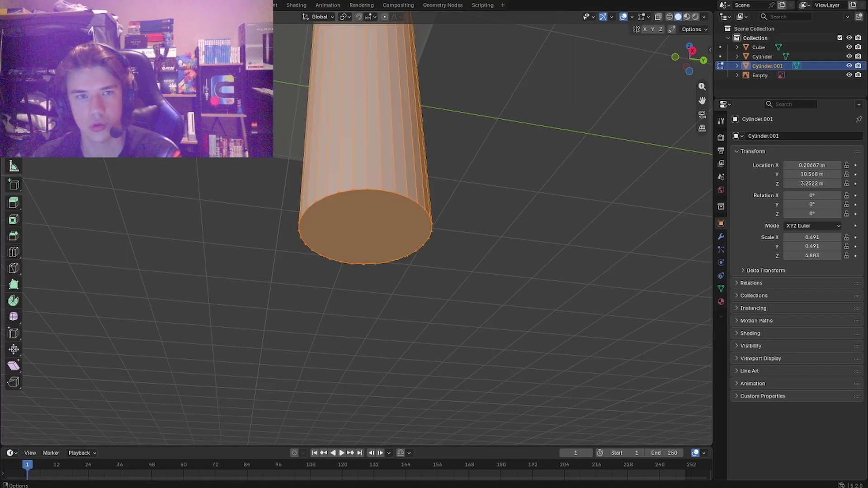
left_click(336, 209)
scroll(344, 191, "down", 9)
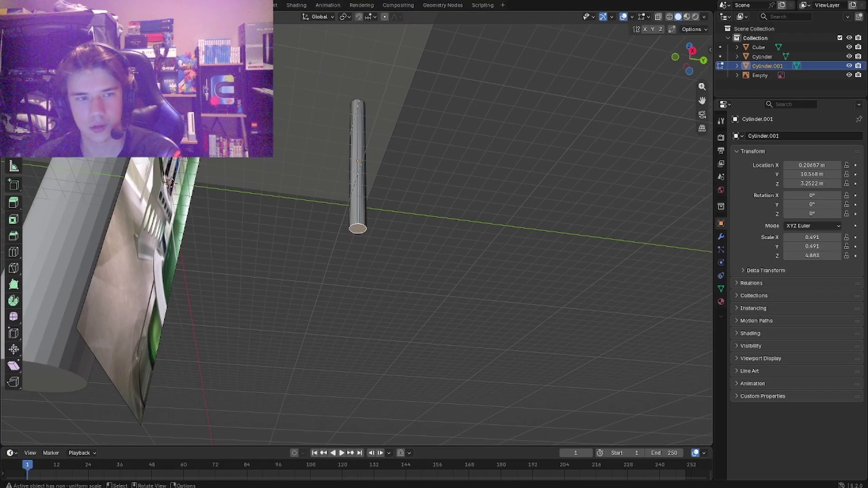
middle_click_drag(344, 191, 362, 212)
left_click_drag(364, 213, 430, 335)
Compare the extended thin column with the reference photo in the front view using X-ray and wireframe shading
middle_click_drag(430, 335, 631, 93)
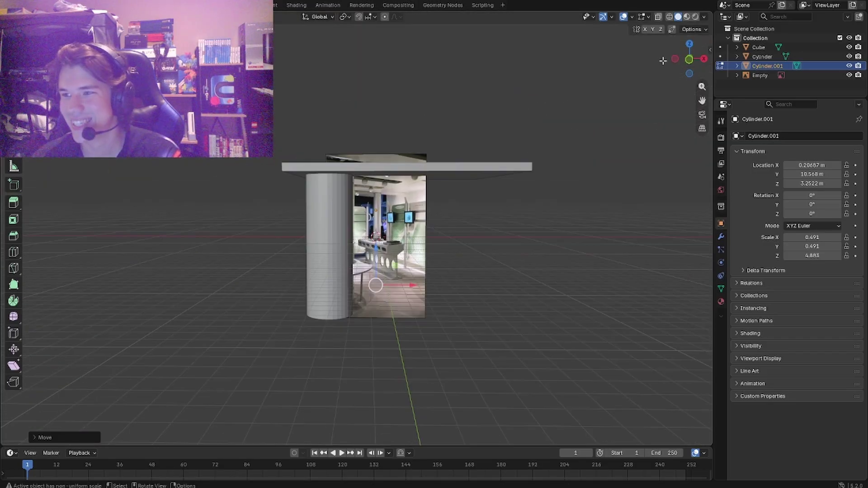
left_click(690, 60)
scroll(476, 215, "up", 6)
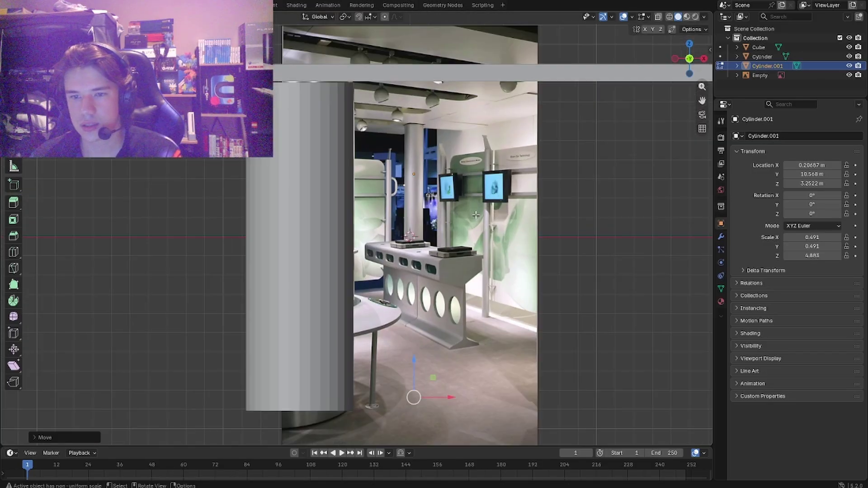
middle_click_drag(545, 209, 486, 207, "shift")
left_click(658, 17)
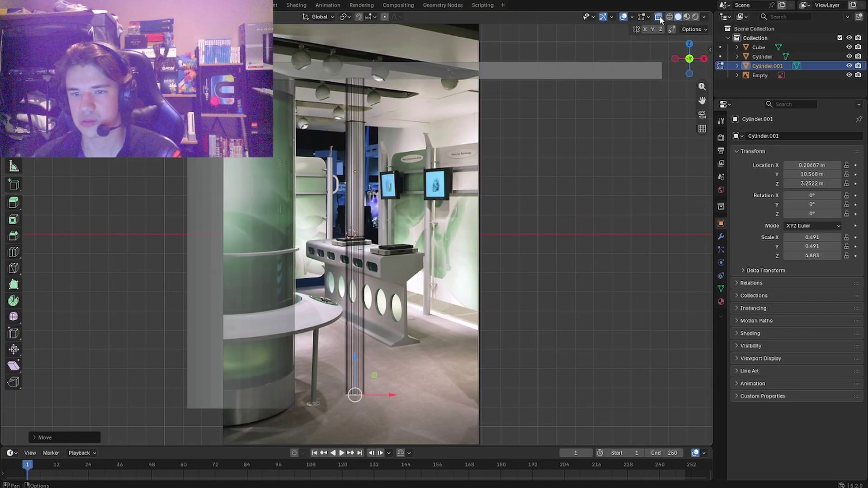
middle_click_drag(380, 269, 383, 267, "shift")
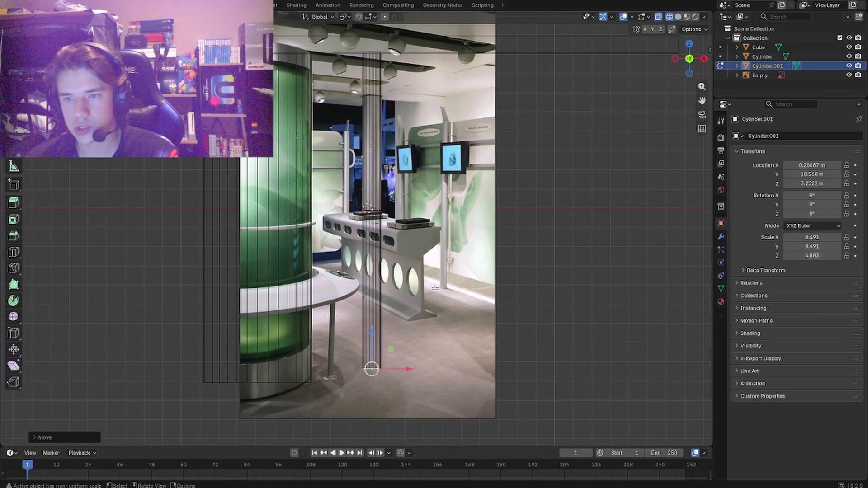
scroll(435, 288, "down", 1)
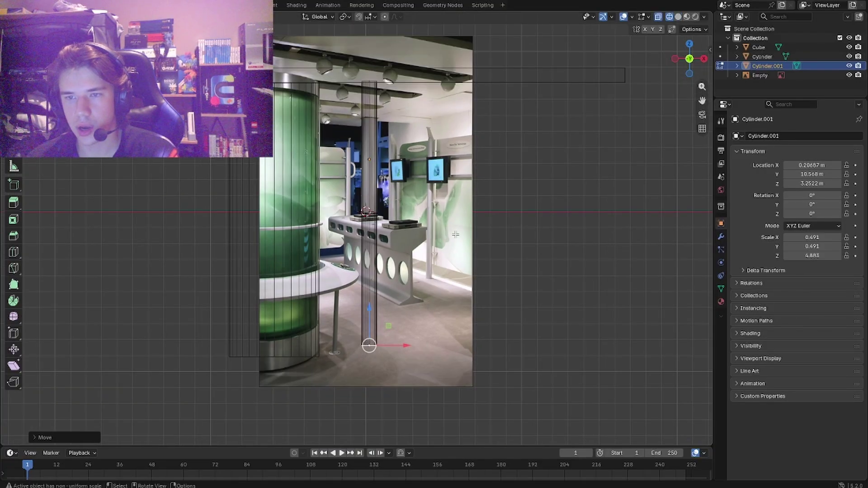
middle_click_drag(455, 235, 465, 242)
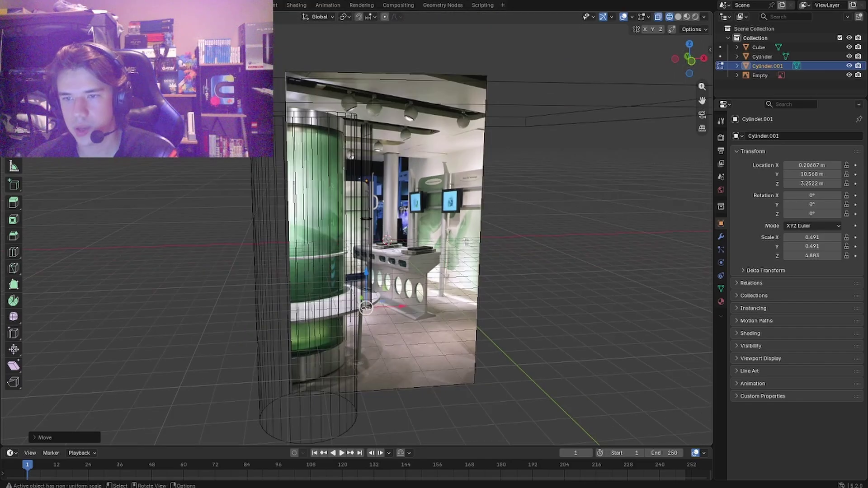
Add a cube inside the thin column's mesh while still in Edit Mode
mouse_move(431, 168)
middle_mouse_down("shift")
mouse_move(368, 180)
mouse_move(435, 179)
middle_mouse_up("shift")
key("shift+a")
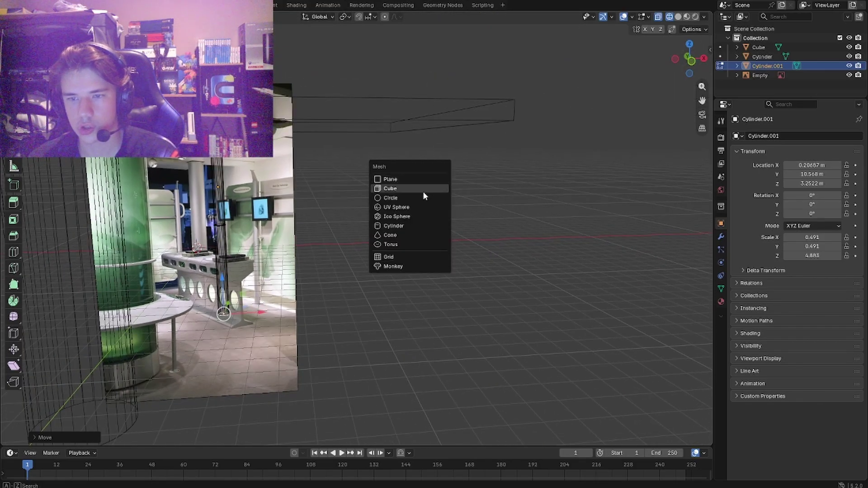
left_click(420, 186)
key("r")
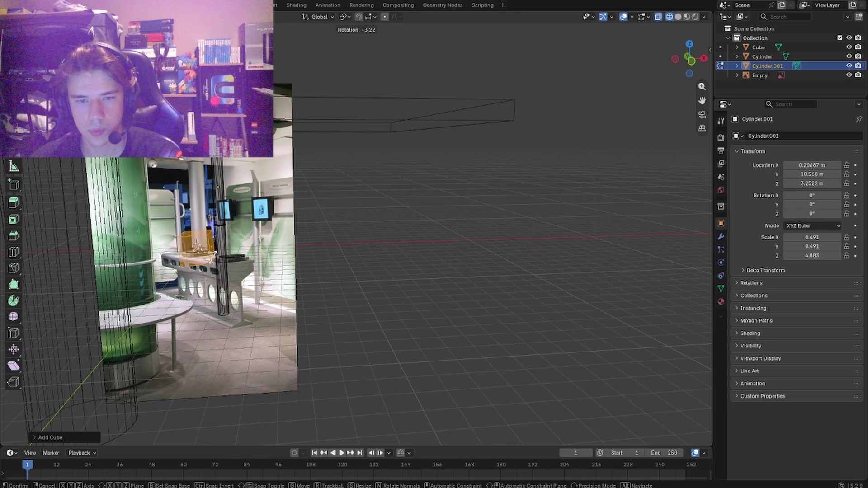
left_click(281, 248)
key("ctrl+z")
Scale the new cube up by about 8 times, view it in opaque solid shading, and return to Object Mode
key("s")
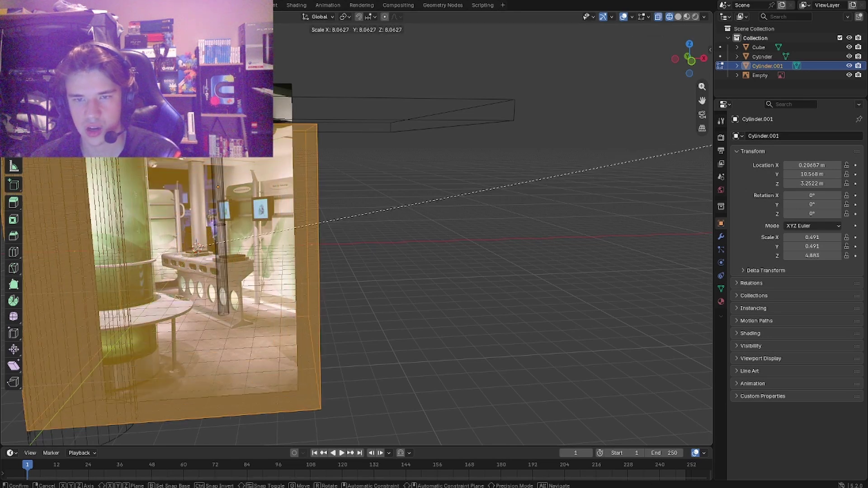
key("Return")
key("shift+z")
scroll(328, 181, "down", 8)
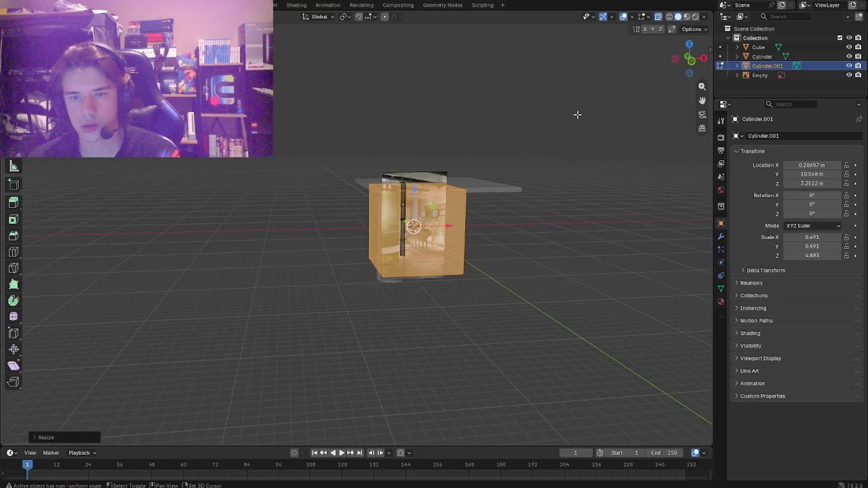
key("KP_Decimal")
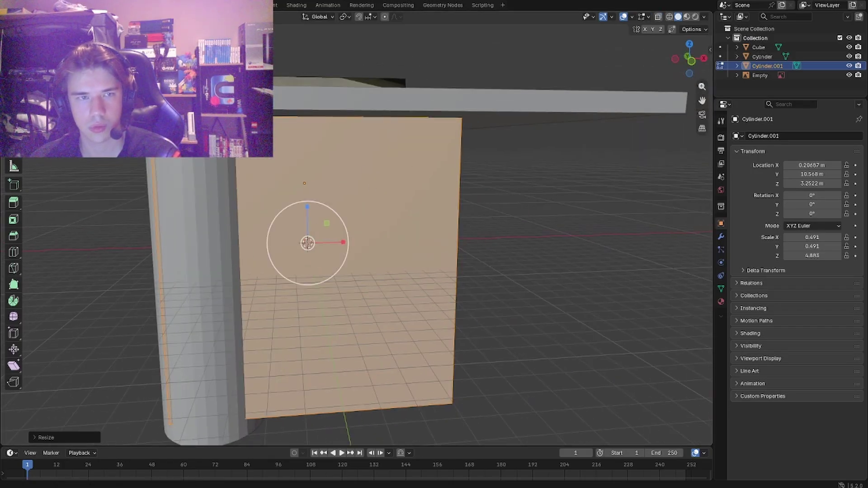
key("Tab")
middle_click_drag(277, 205, 103, 160)
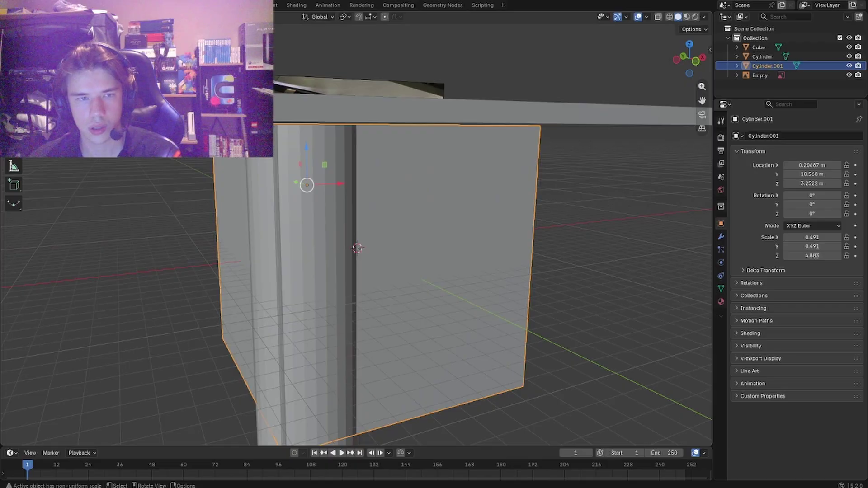
Try to flatten the cube joined to the thin cylinder along X into a wall panel, to an X scale of about 0.025
key("s")
key("x")
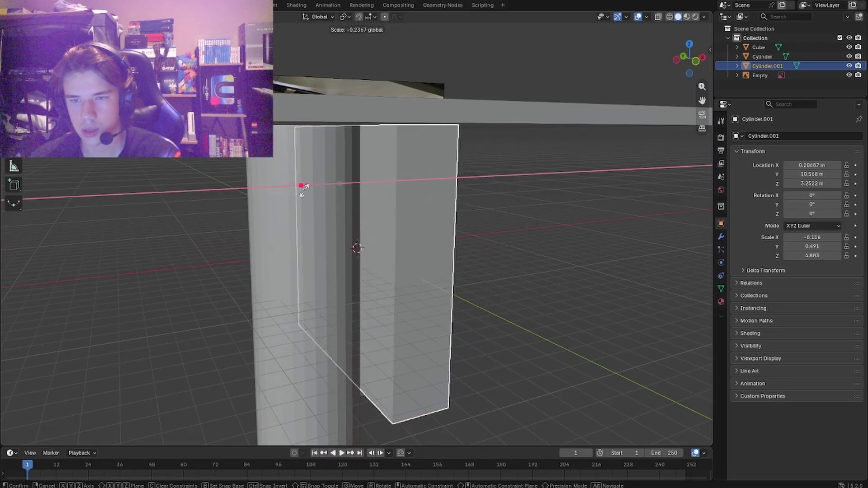
left_click(316, 185)
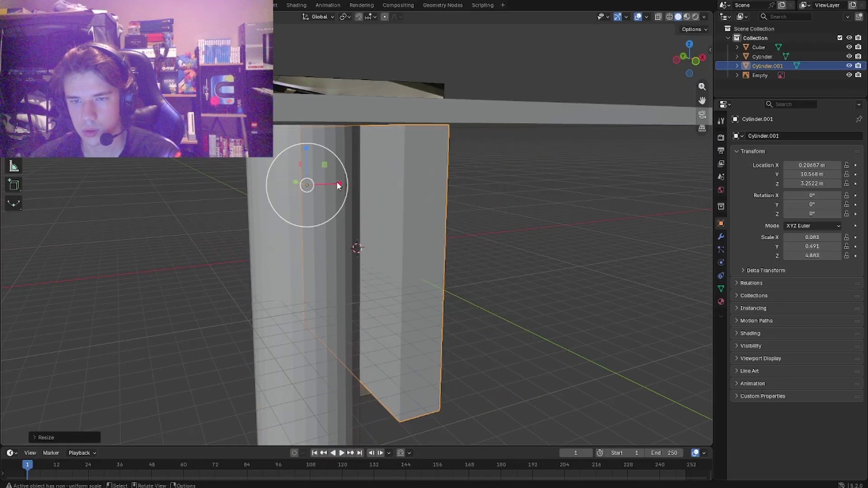
key("s")
key("x")
left_click(316, 186)
Try to move the flattened wall panel away from the large column toward the side of the ceiling slab
scroll(412, 182, "down", 4)
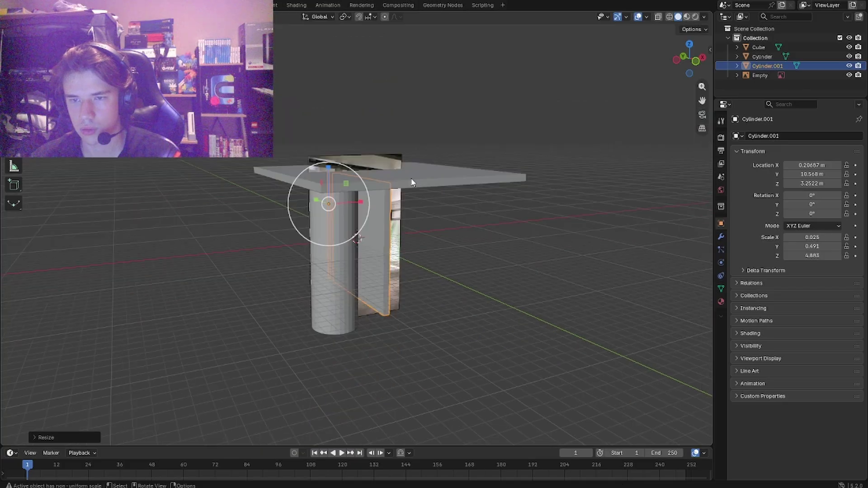
middle_click_drag(411, 182, 353, 200)
key("g")
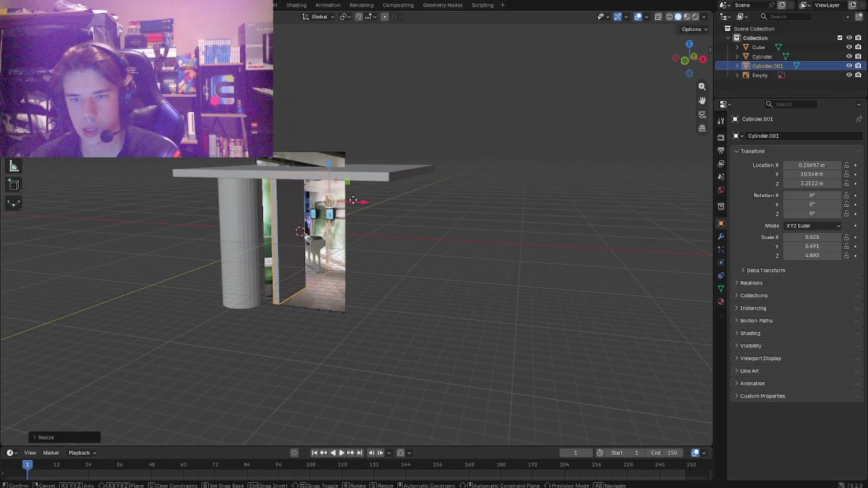
left_click(434, 202)
Hide the reference image empty so only the blocked-out room geometry shows
middle_click_drag(434, 201, 349, 206)
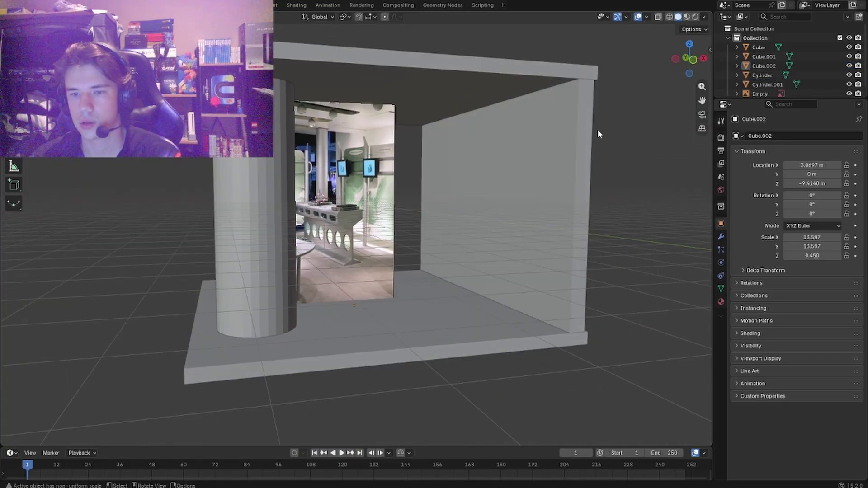
scroll(598, 129, "down", 3)
scroll(578, 151, "up", 5)
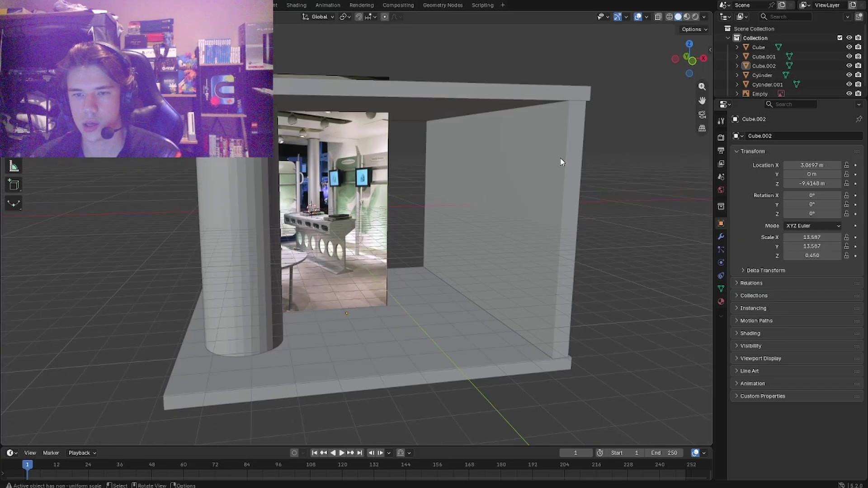
scroll(772, 50, "down", 1)
left_click(763, 88)
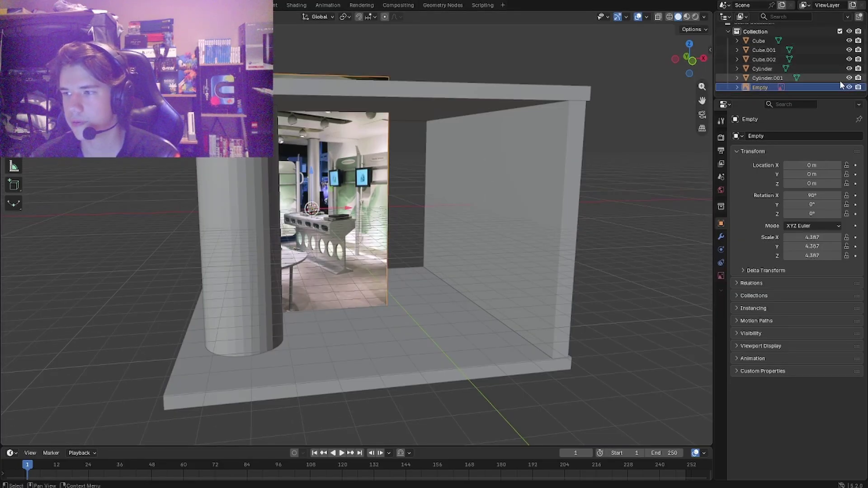
key("h")
mouse_move(596, 131)
middle_mouse_down()
mouse_move(568, 147)
mouse_move(588, 134)
middle_mouse_up()
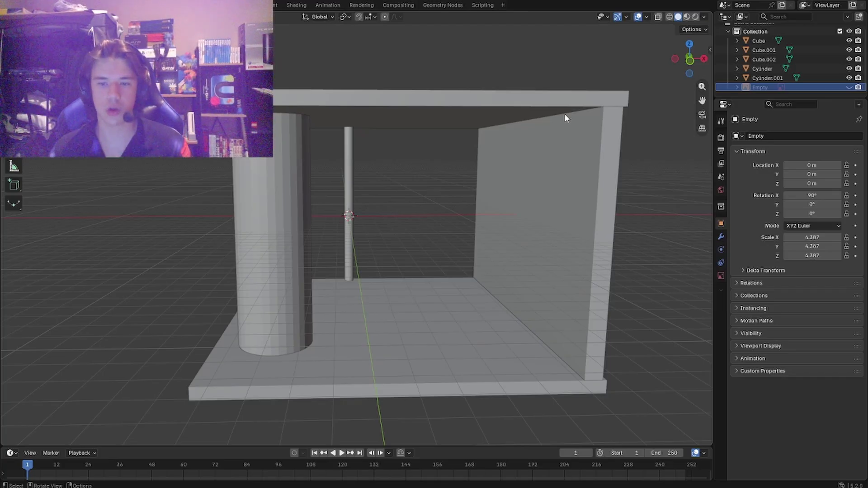
Move the thin rear column slightly inward along Y and select the large column
middle_click_drag(357, 173, 357, 243)
left_click(357, 243)
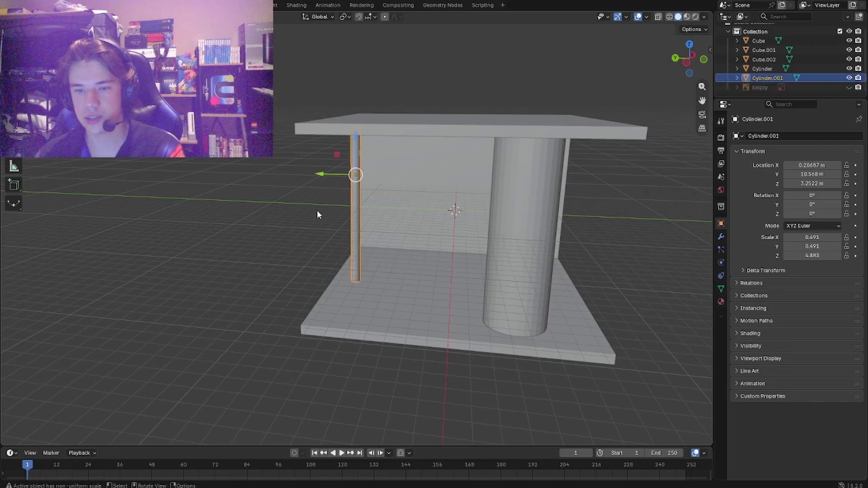
left_click_drag(334, 177, 343, 176)
middle_click_drag(342, 176, 243, 238)
left_click(446, 189)
left_click(298, 254)
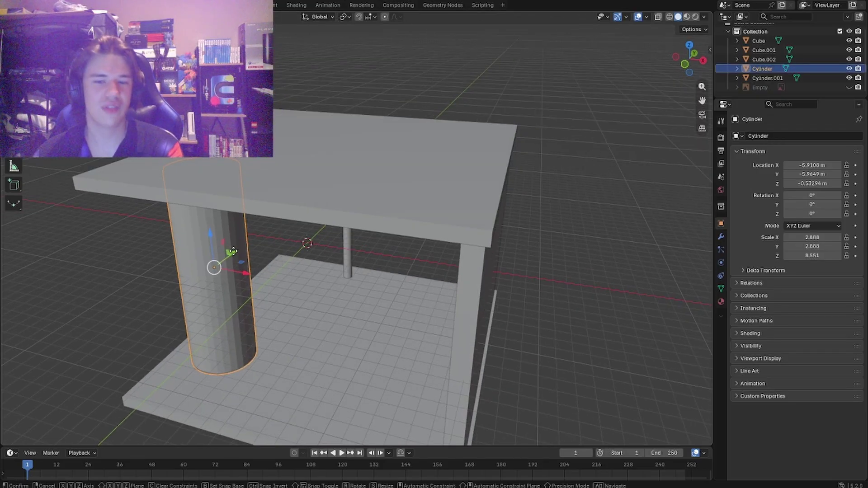
mouse_move(235, 252)
left_mouse_down("ctrl")
mouse_move(228, 273)
mouse_move(287, 219)
left_mouse_up("ctrl")
right_click(230, 264)
key("ctrl+z")
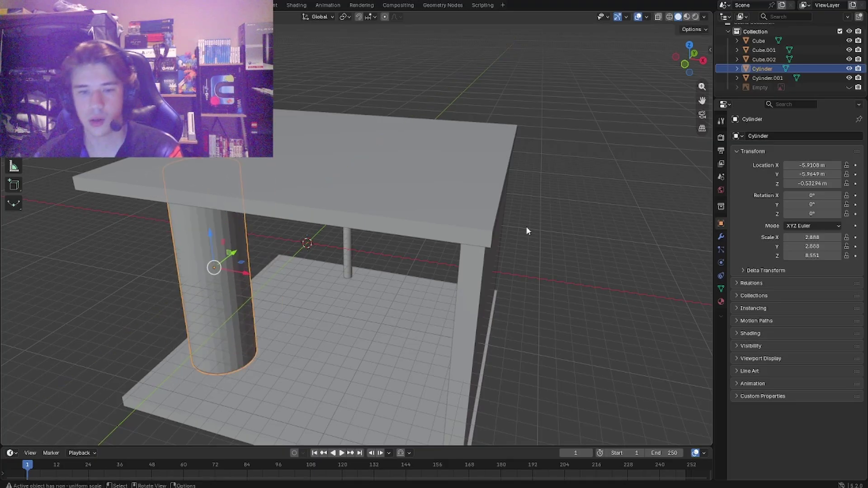
Move the large column along Y toward the room's front edge, to about -9.47 m
left_click_drag(243, 258, 217, 277)
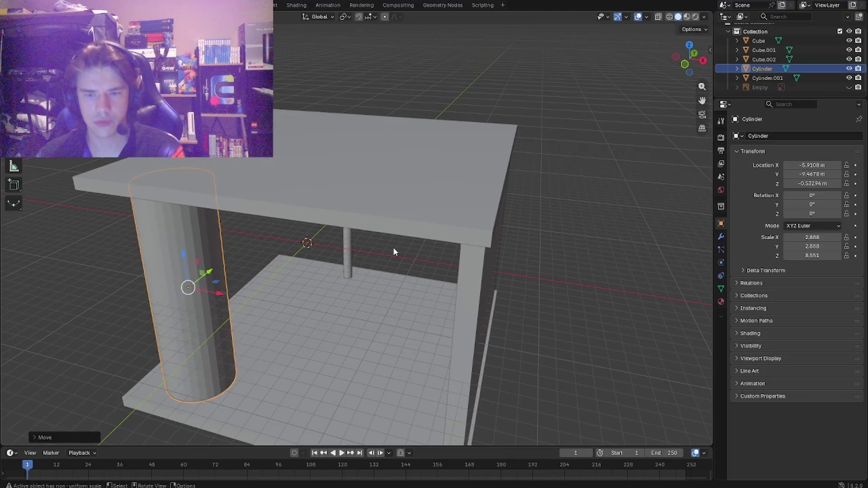
left_click(395, 248)
middle_click_drag(395, 248, 413, 243)
middle_click_drag(505, 77, 473, 136)
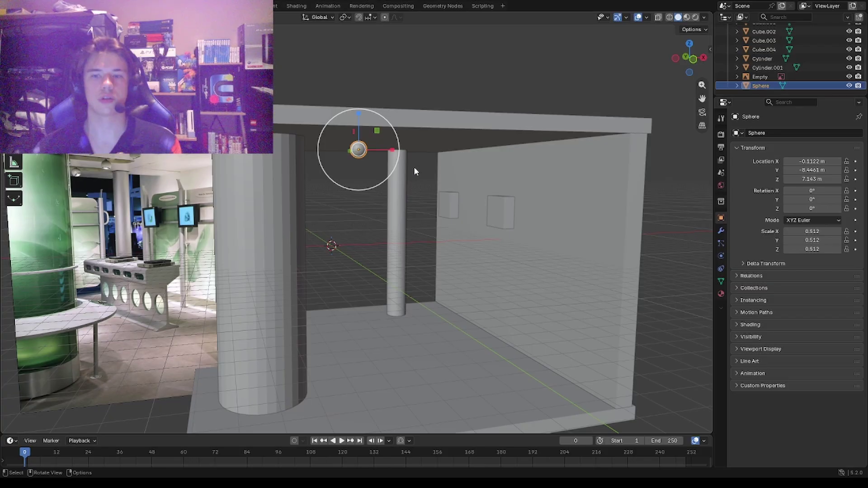
key("s")
key("y")
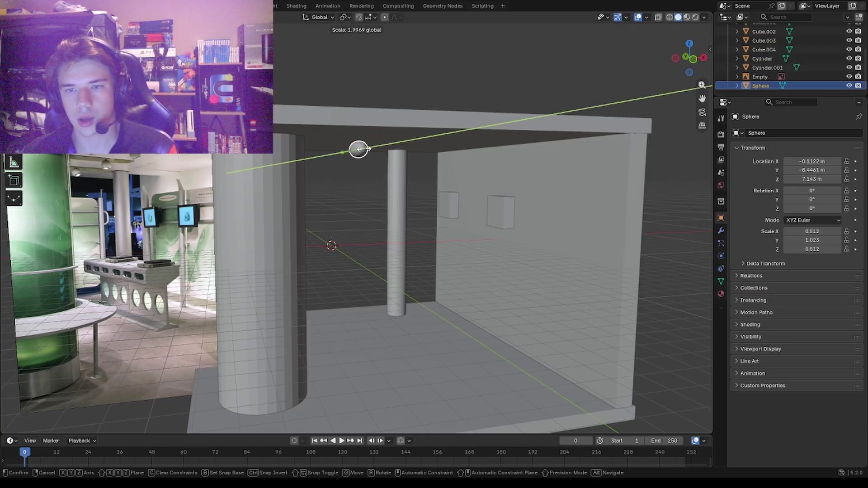
right_click(364, 149)
Enlarge the sphere below the ceiling uniformly to a scale of about 0.75
middle_click_drag(361, 149, 475, 149, "shift")
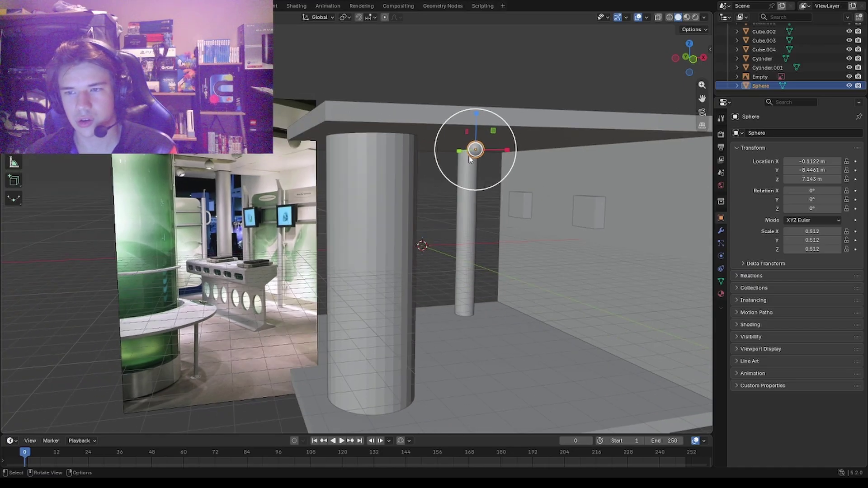
key("s")
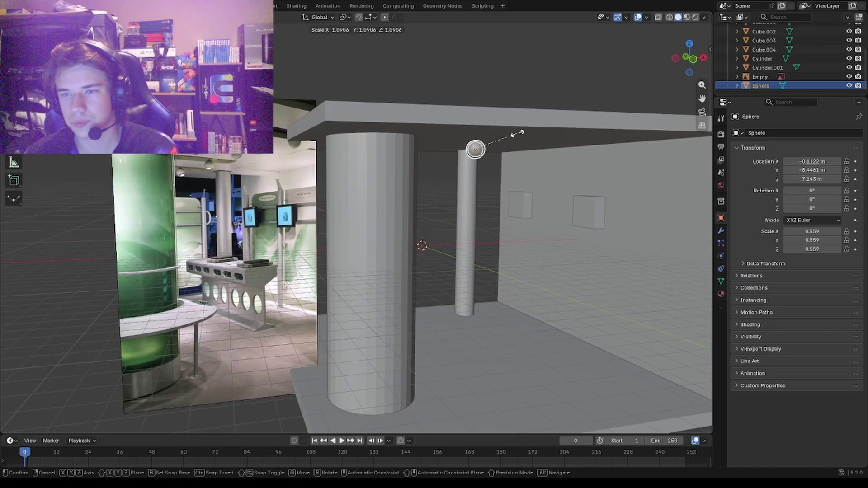
left_click(522, 132)
middle_click_drag(520, 134, 314, 129)
key("s")
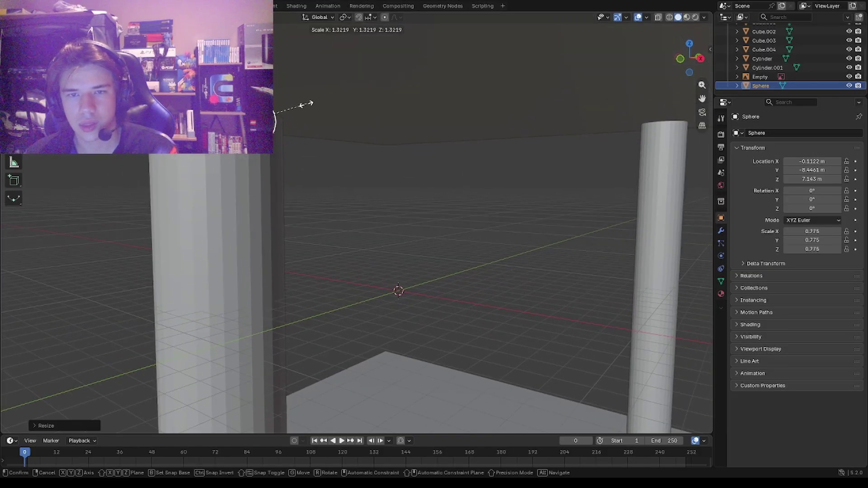
left_click(306, 105)
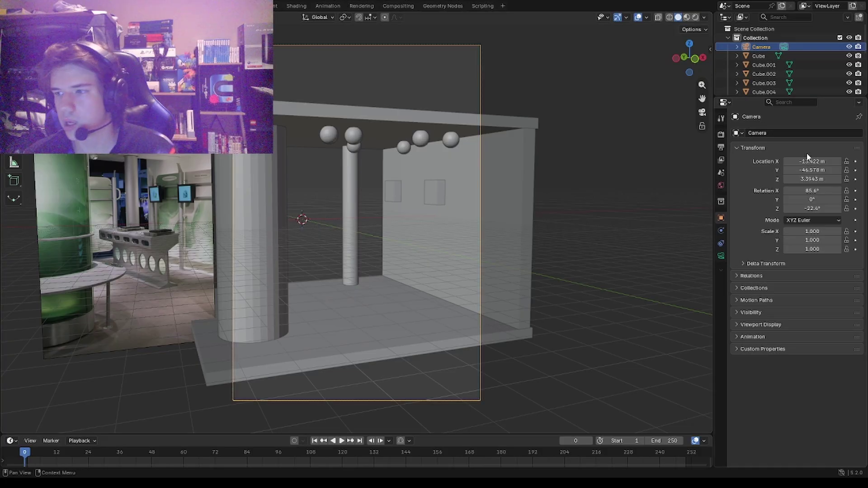
Set the camera's location to about X -16.02, Y -42.08, Z -1.25 m and its rotation to X 92.6°, Z -28.4°
left_click_drag(812, 179, 757, 179)
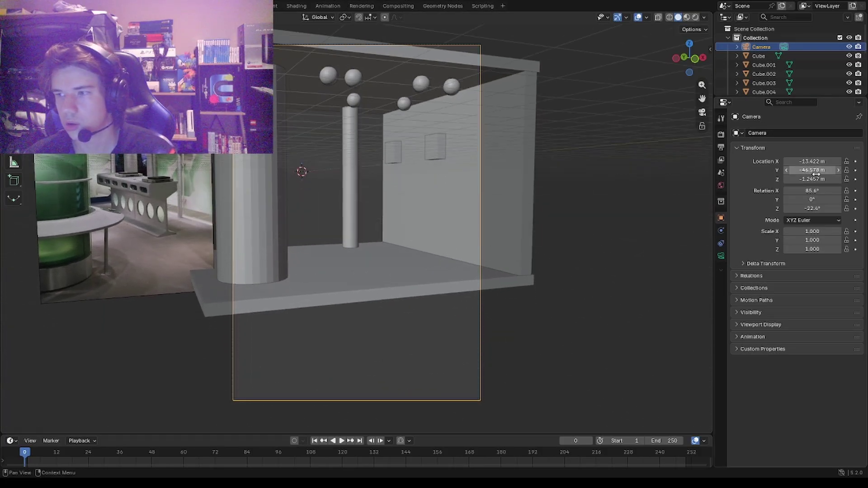
left_click_drag(810, 167, 846, 167)
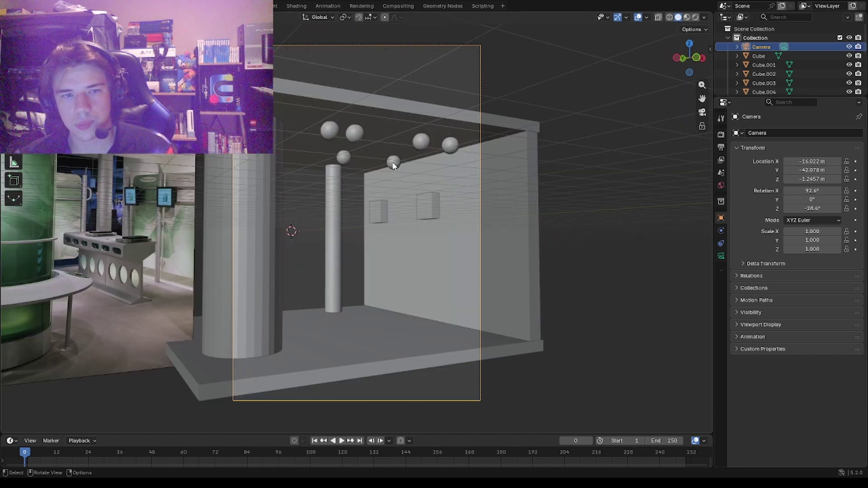
Shift the two rear spheres together along X toward the large column, placing the nearer one at about 2.2 m, and save the file
left_click(393, 162)
left_click(344, 157, "shift")
left_click_drag(398, 164, 207, 186)
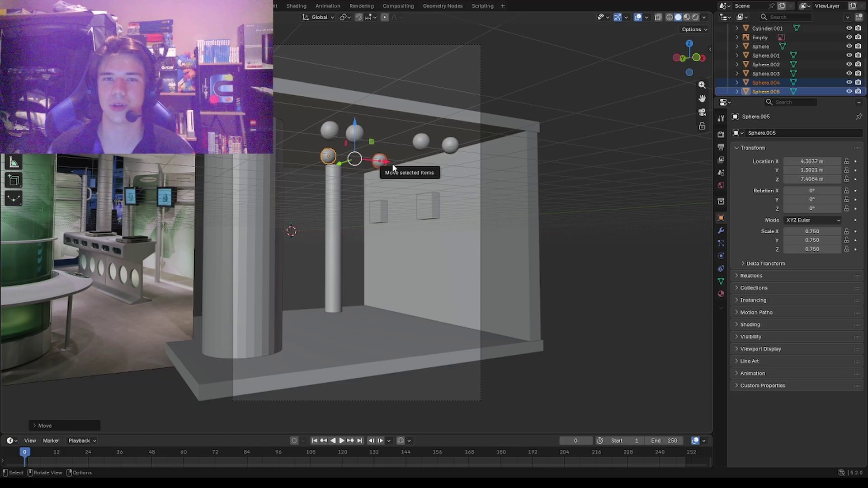
key("ctrl+z")
key("ctrl+s")
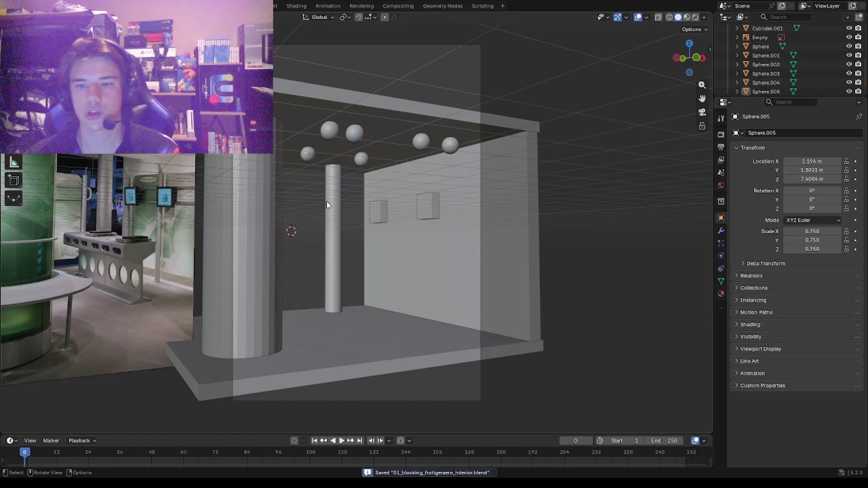
Move the two front spheres nearest the large column along X, bringing the nearer one to about -2.06 m
left_click(365, 157)
left_click(309, 155, "shift")
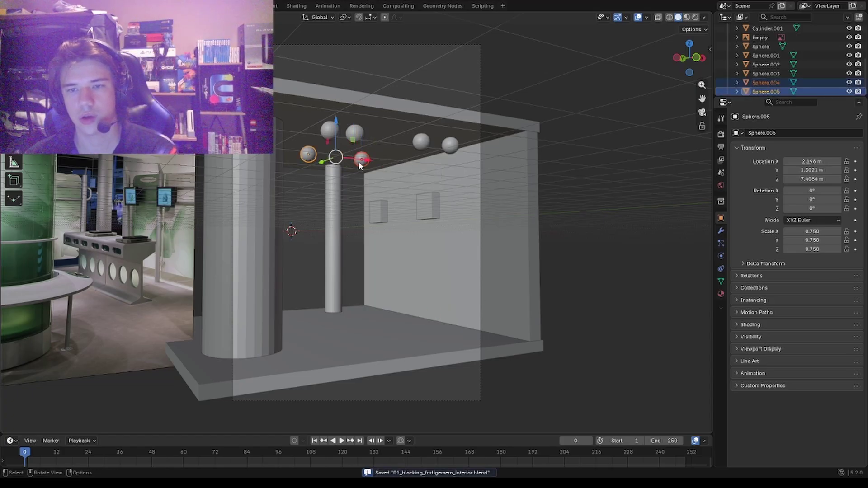
left_click(356, 134)
left_click(330, 131, "shift")
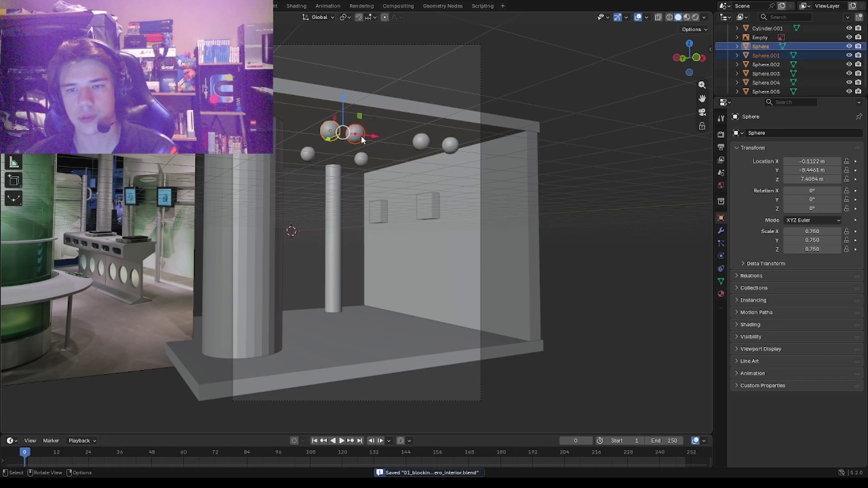
left_click_drag(360, 135, 339, 131)
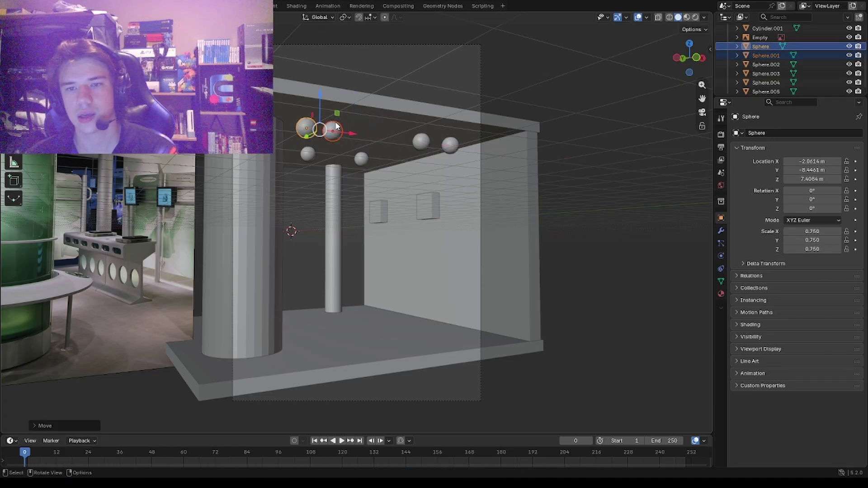
Add the other two front spheres to the selection and move all four forward along Y, the outermost one to about -10.52 m
left_click(420, 149, "shift")
left_click(450, 145, "shift")
left_click_drag(374, 141, 411, 137)
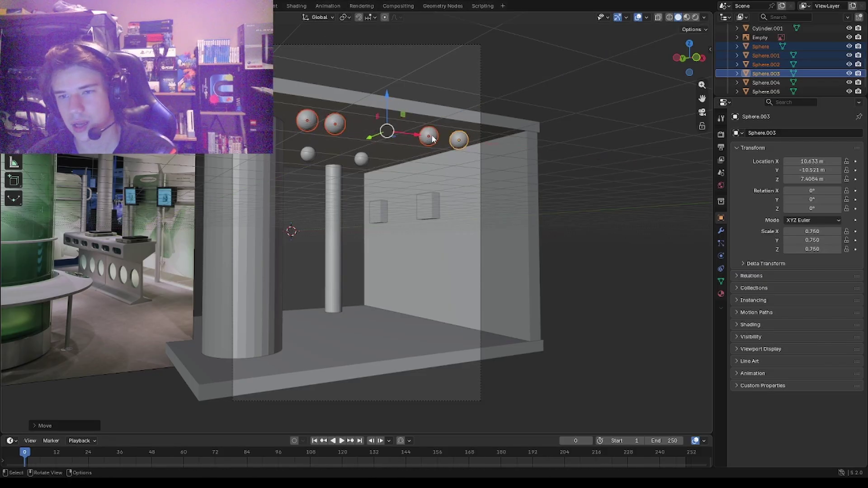
left_click(434, 139)
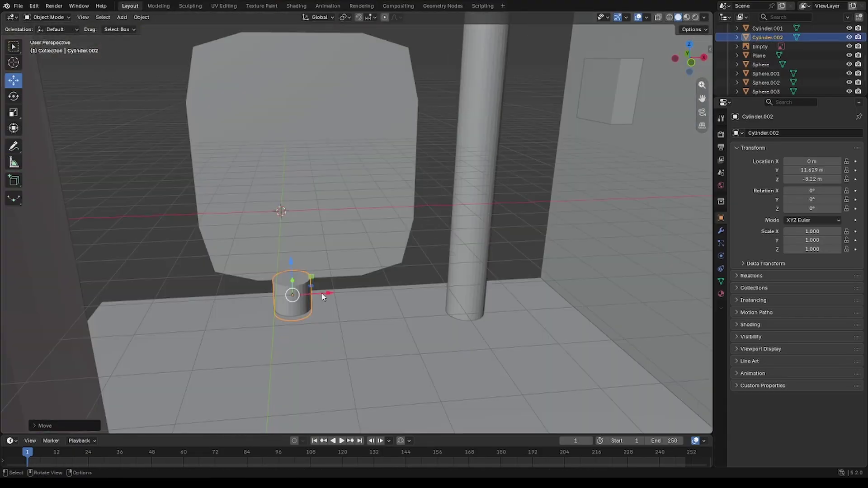
Scale the small cylinder to about 0.454 in X and Y and 10.03 in Z, and place it as a pole near X 6.88, Y 12.44 m
key("s")
key("s")
key("z")
key("g")
key("z")
left_click(418, 219)
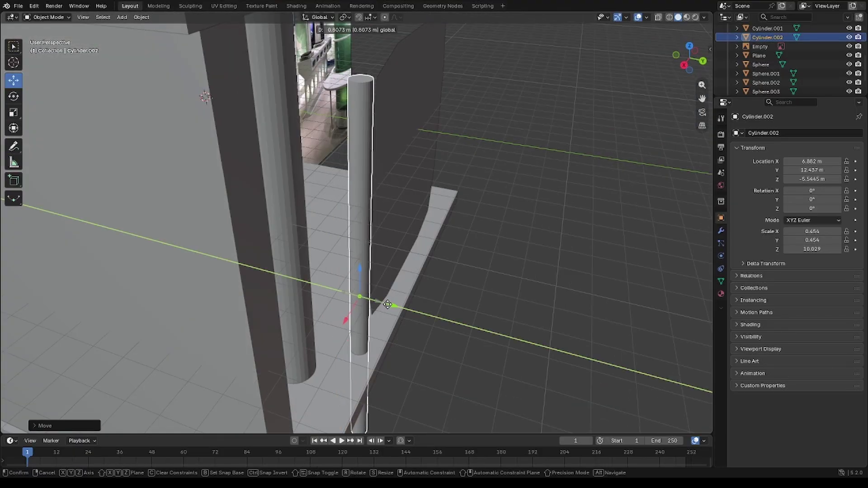
Add a torus rotated 90° about X and delete half of its mesh in Edit Mode
key("shift+a")
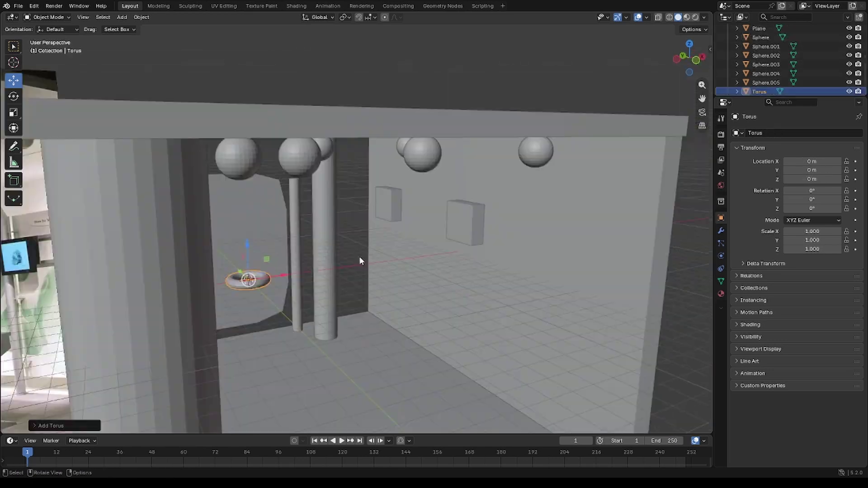
left_click_drag(262, 125, 389, 393)
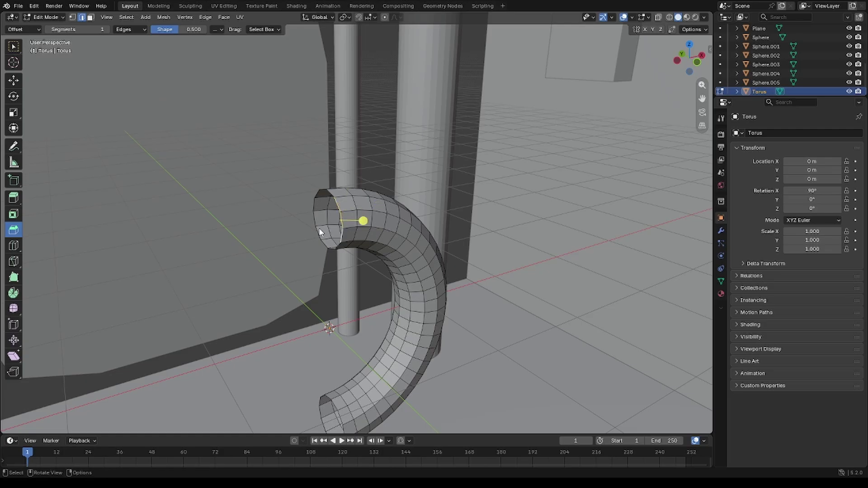
Extend the half torus's open ends into straight tubes and move it along X to the thin pole at the back
key("w")
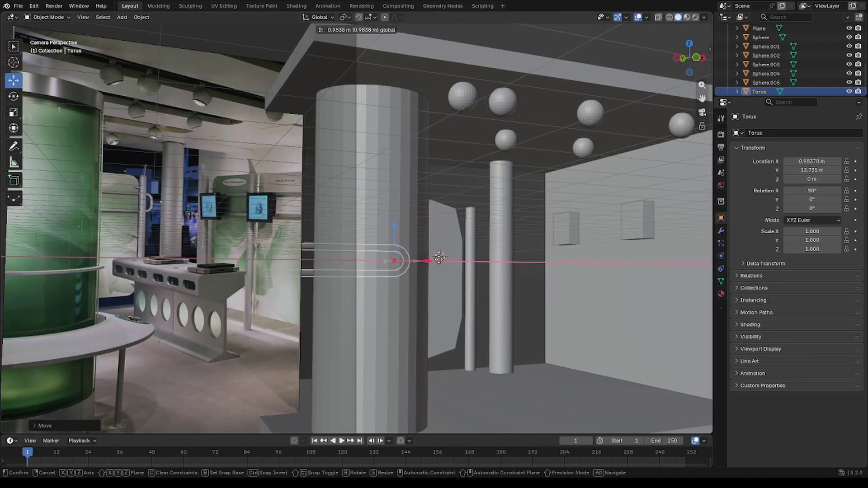
left_click_drag(524, 252, 491, 252)
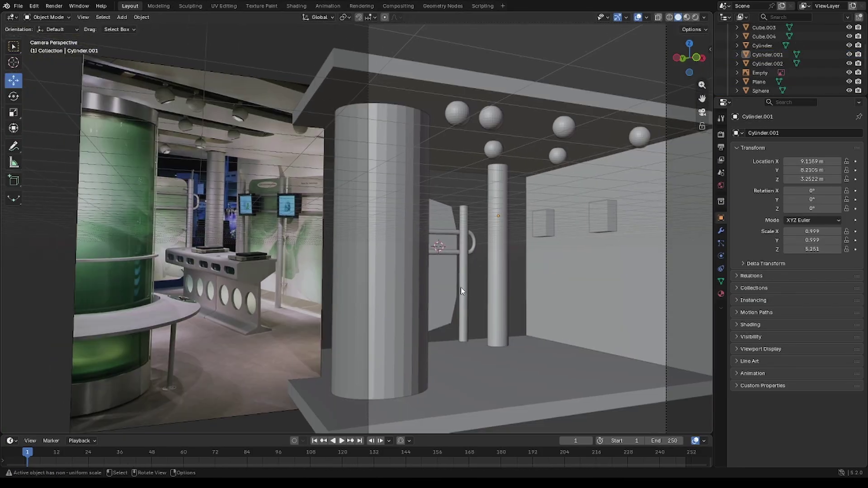
Add a torus around the large column near X -5.82, Y -5.05, Z -5.80 m, scaled to about 3.87 in X and Y and 1.135 in Z
key("shift+a")
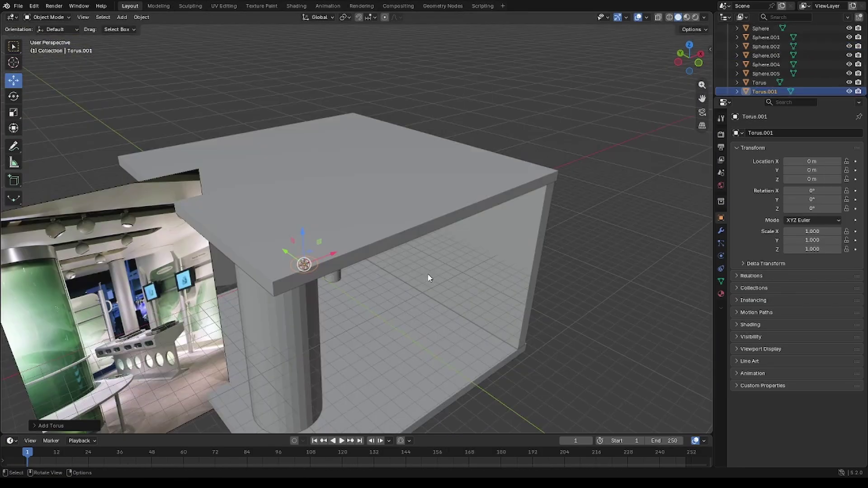
key("s")
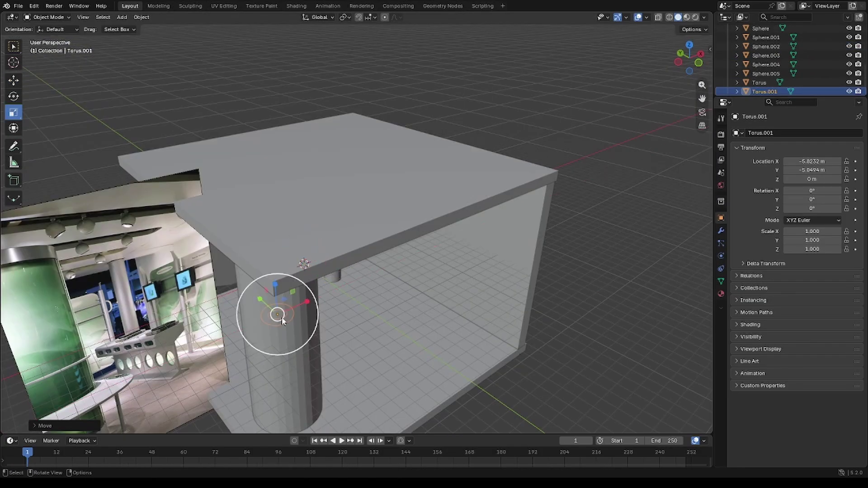
key("g")
key("z")
key("s")
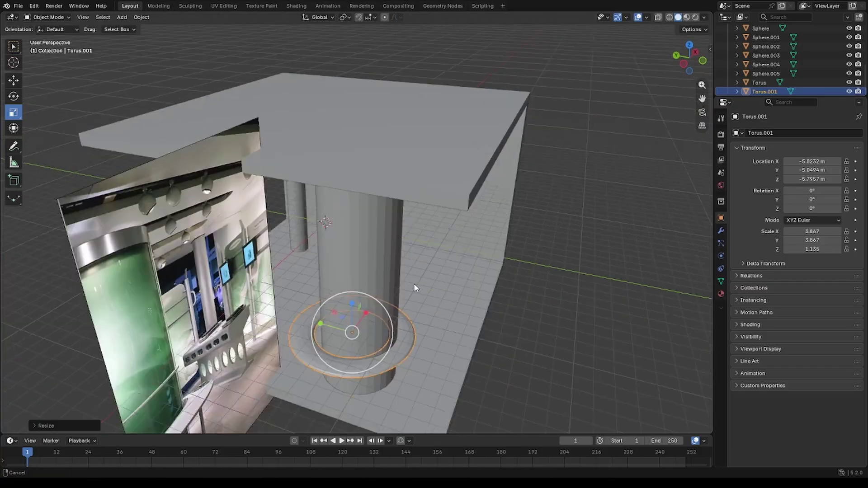
Enlarge the torus around the large column to about 5.05 in X and Y and 1.4 in Z, raising it to about Z -4.06 m
left_click(410, 244)
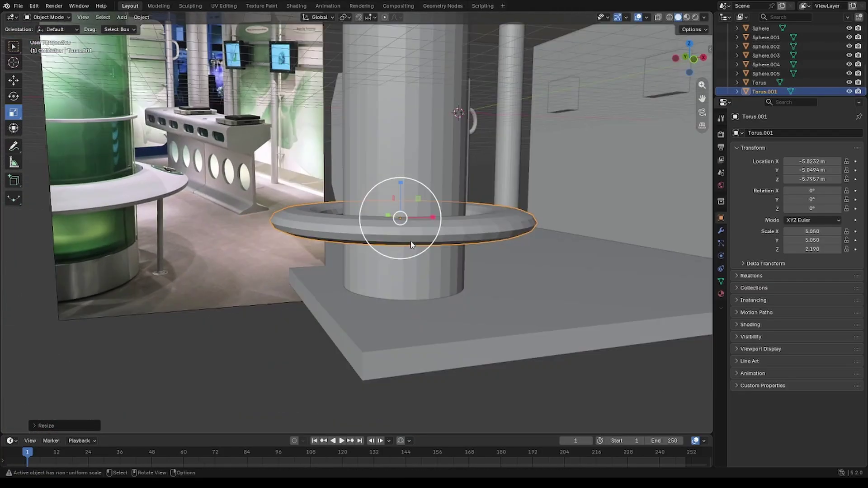
key("g")
key("z")
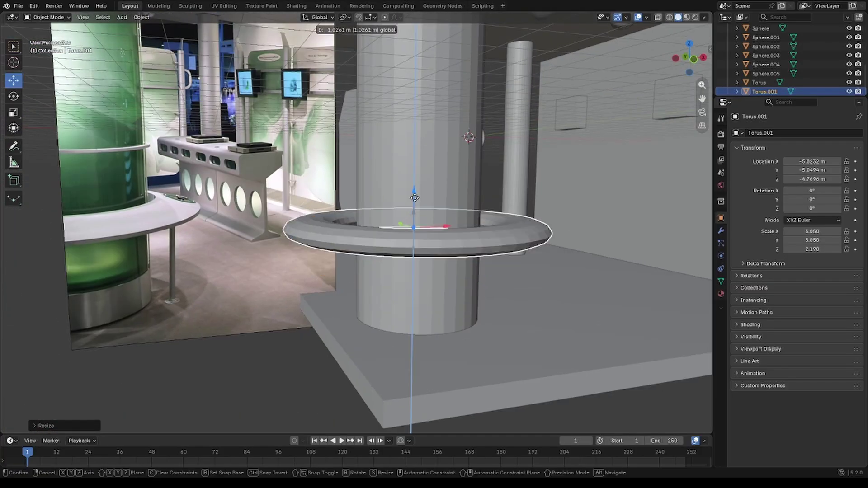
Select the torus's inner ring of top faces in Edit Mode and rework the edge loops on its upper surface
key("Tab")
key("ctrl+e")
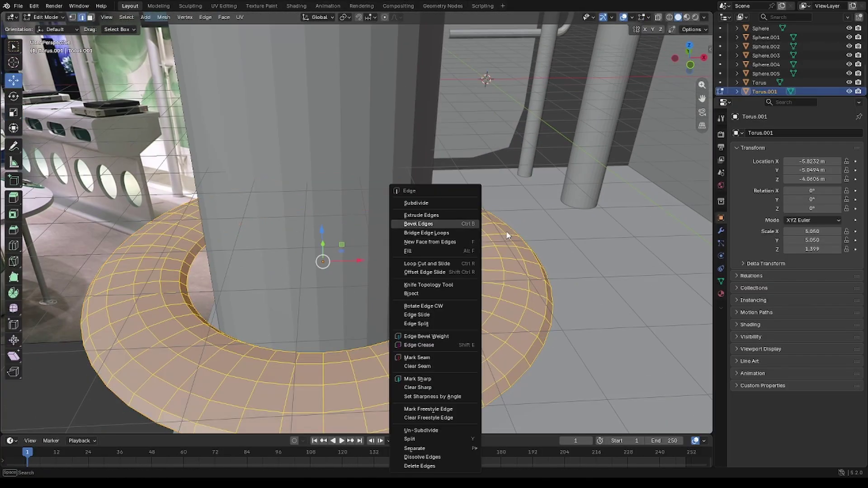
left_click(466, 286)
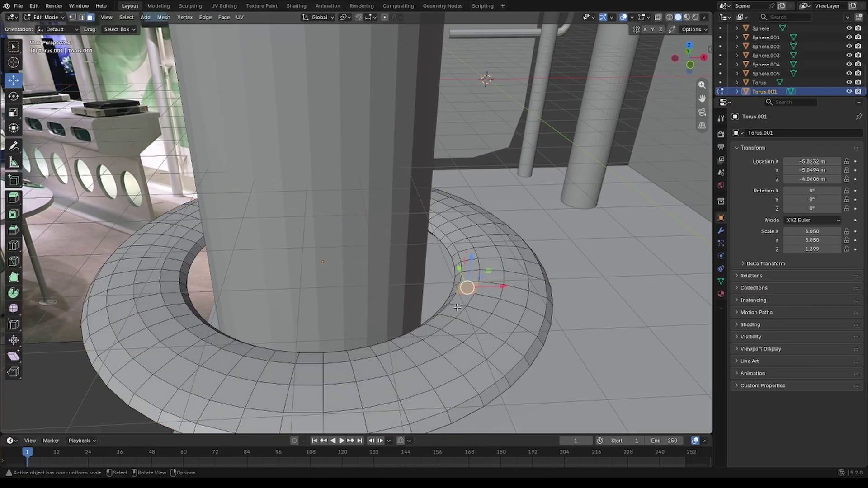
key("3")
left_click(177, 310)
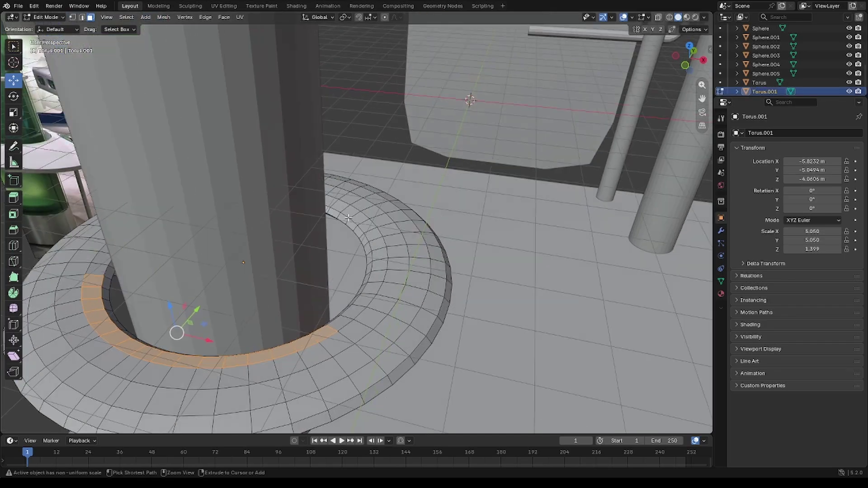
left_click(389, 256, "ctrl")
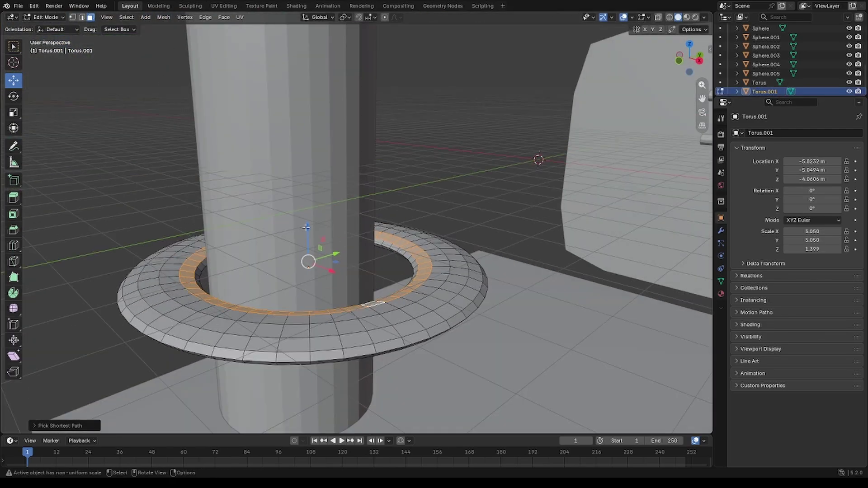
key("2")
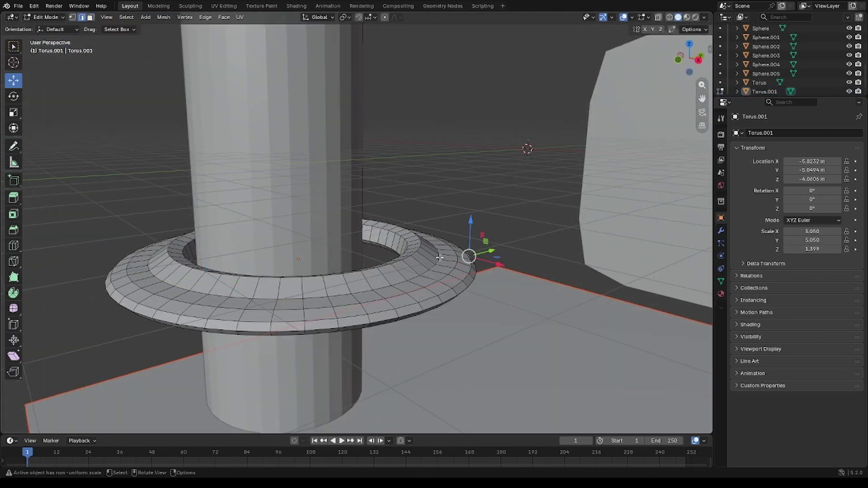
left_click(439, 258, "alt")
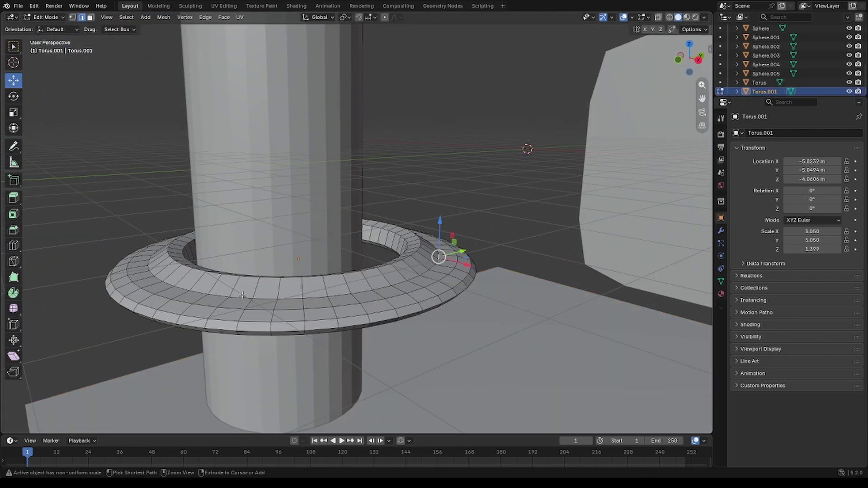
right_click(430, 269)
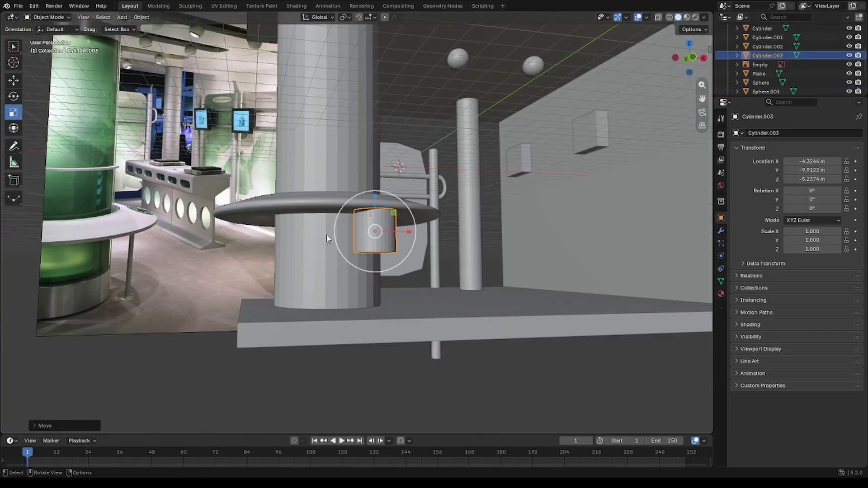
Scale the new cylinder to about 0.181 in X and Y and 3.365 in Z, placing it as a table leg near X -2.6, Y -8.64 m
left_click(381, 216)
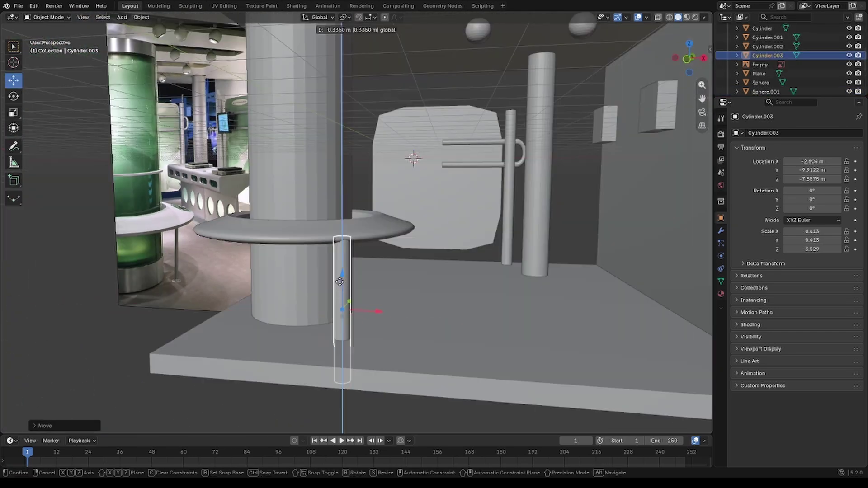
left_click(13, 113)
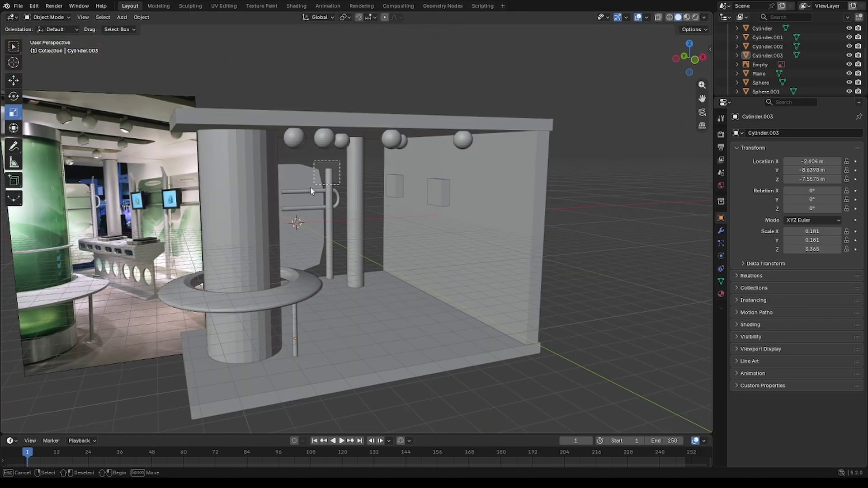
key("shift+d")
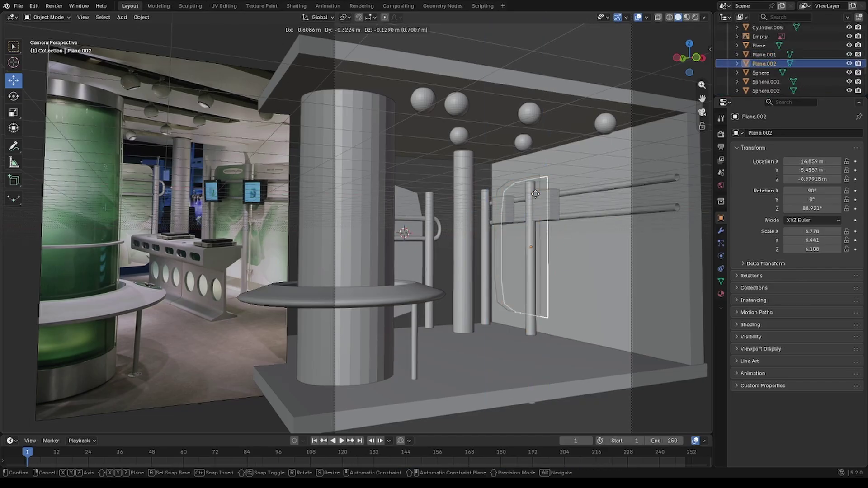
right_click(535, 194)
key("ctrl+z")
Paste a copy of the wall panel, move it along Y to about -1.83 m and mirror it with a Scale X of -5.778
key("ctrl+v")
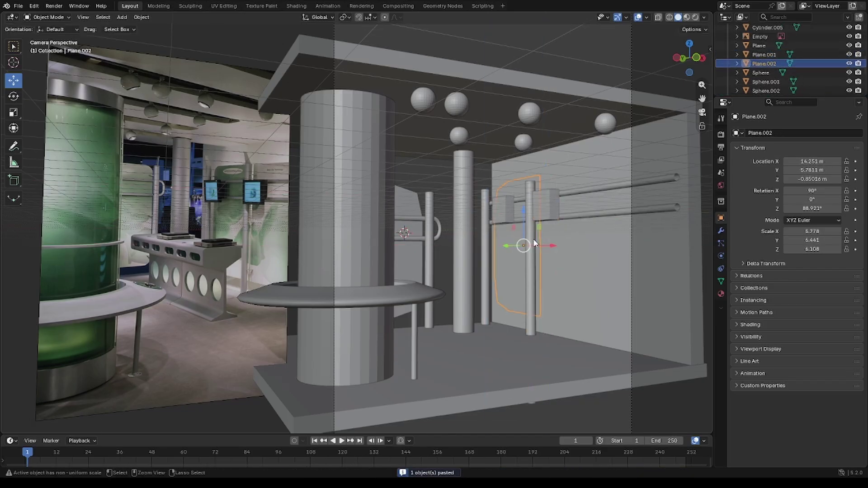
left_click_drag(505, 245, 565, 246)
left_click(795, 231)
type("-5.778")
key("Return")
Stretch the mirrored wall panel to a Scale X of about -9.565 and position it near Y -4.74 m
key("s")
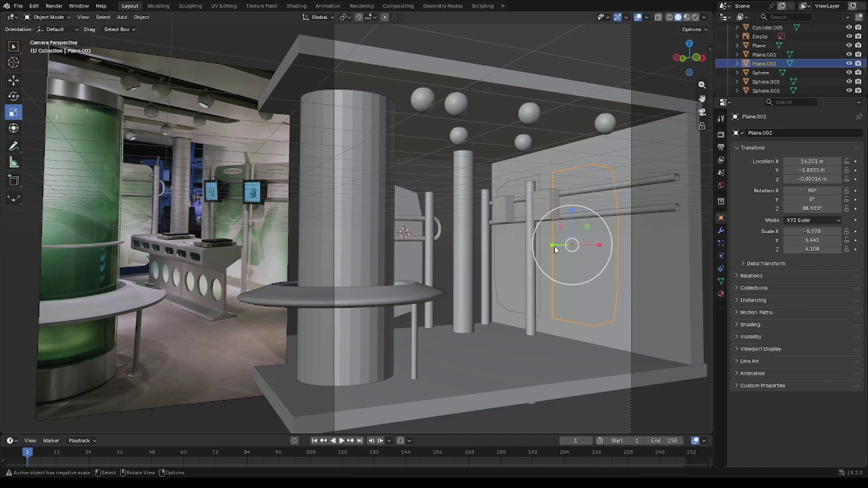
left_click(582, 248)
left_click(420, 172)
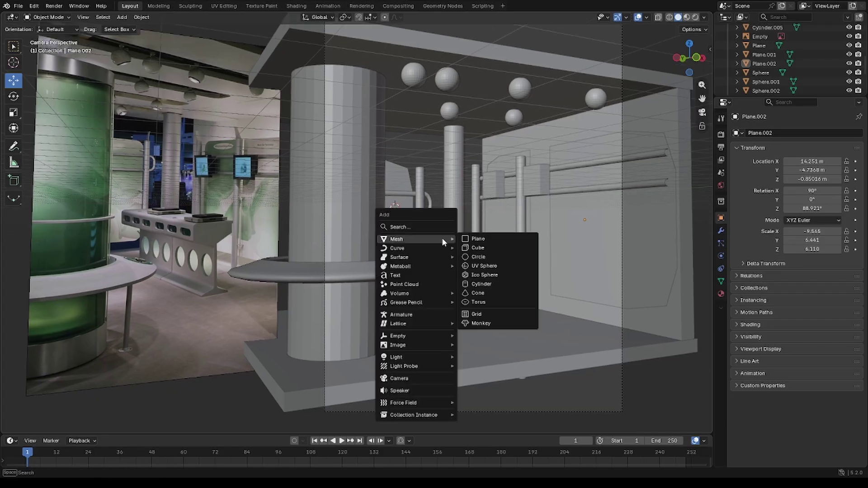
Add a cube near X 4.3, Y -6.5, Z -3.55 m and scale it to about 2.175 in X and 5.413 in Y as a tabletop
left_click(479, 248)
left_click_drag(446, 252, 425, 249)
key("Tab")
key("Tab")
left_click(14, 112)
left_click_drag(505, 256, 541, 256)
left_click(13, 81)
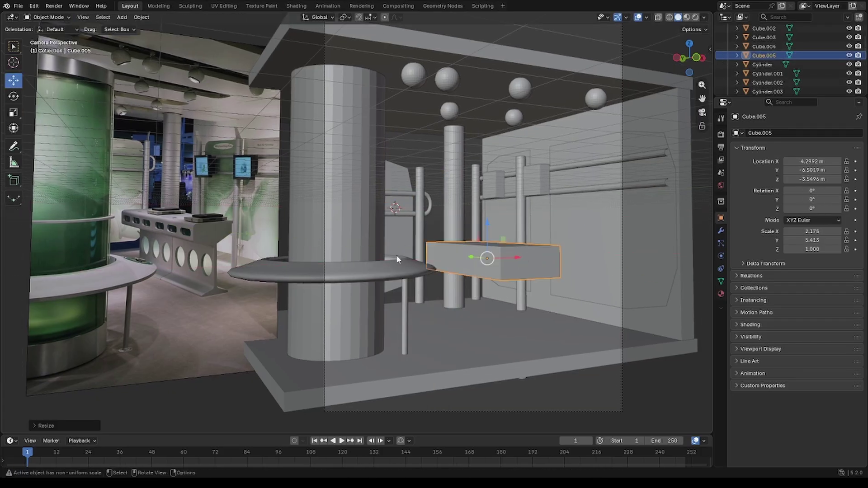
Select the ring table around the large column together with its leg and lower both slightly
left_click(394, 271)
left_click(404, 308, "shift")
left_click_drag(371, 274, 375, 298)
Shrink the tabletop cube's bottom face in Edit Mode to taper the underside, and extrude it down into a stem
left_click(466, 253)
key("Tab")
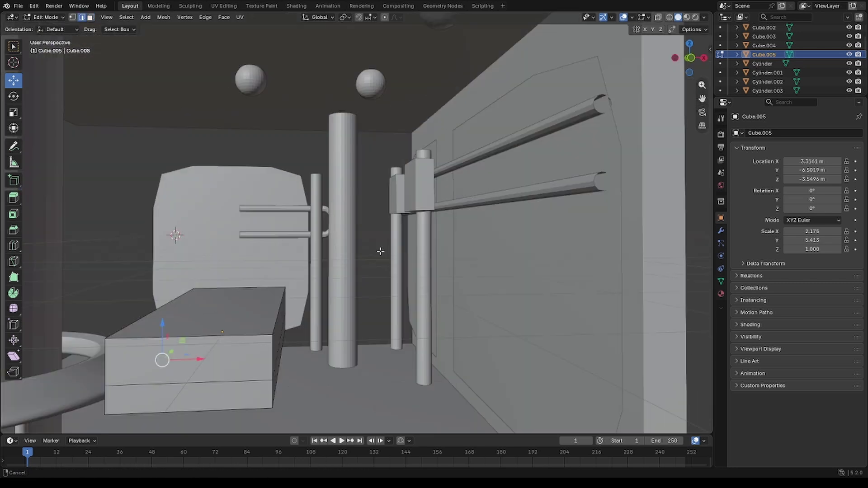
left_click(90, 17)
left_click(14, 112)
left_click_drag(382, 233, 360, 234)
middle_click_drag(361, 234, 412, 217)
key("e")
left_click(506, 267)
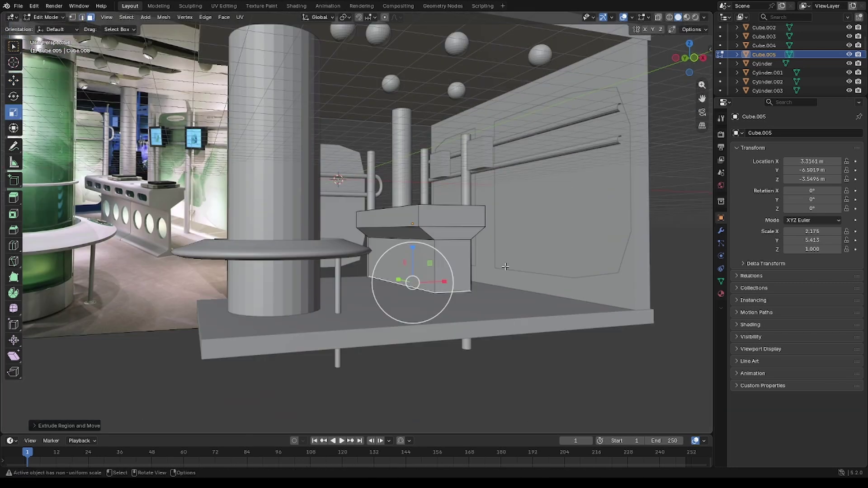
Thin the table's stem, extrude its bottom face down to the floor and widen it into a flared foot
left_click(357, 265)
middle_click_drag(505, 267, 452, 253)
key("e")
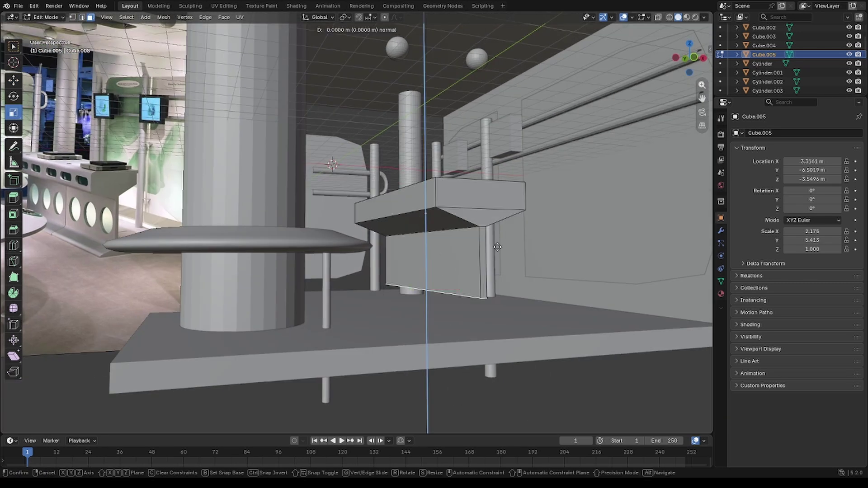
left_click(499, 269)
left_click_drag(459, 315, 641, 312)
Switch the table mesh to edge selection with the Select Box tool, facing the end of the table
key("q")
key("w")
middle_click_drag(471, 294, 384, 285)
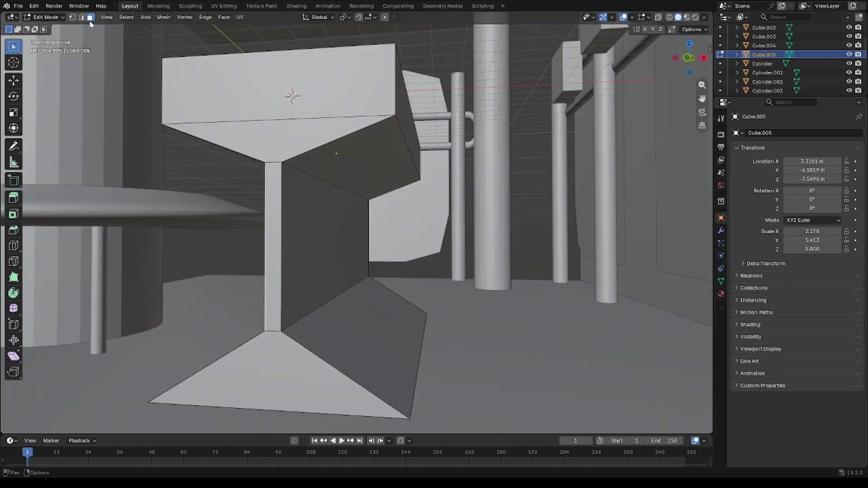
left_click(82, 18)
middle_click_drag(434, 294, 383, 291)
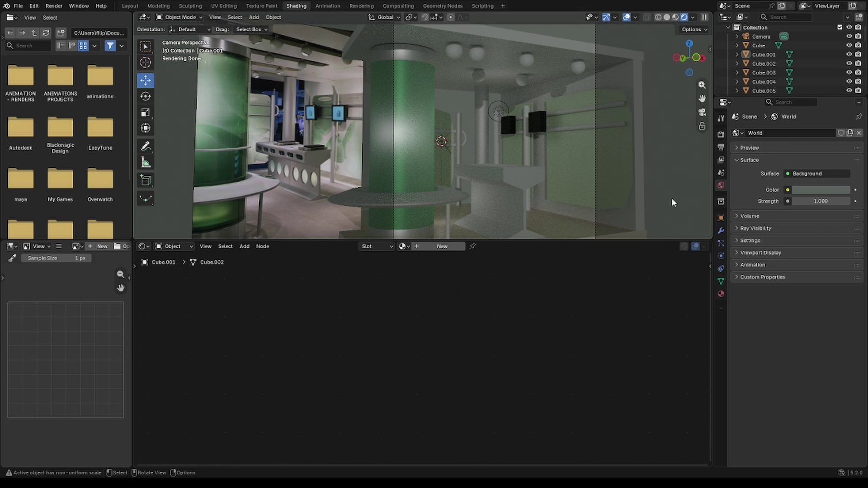
Examine the shader nodes of the large wall panel, a wall screen and the Sun light
left_click(573, 103)
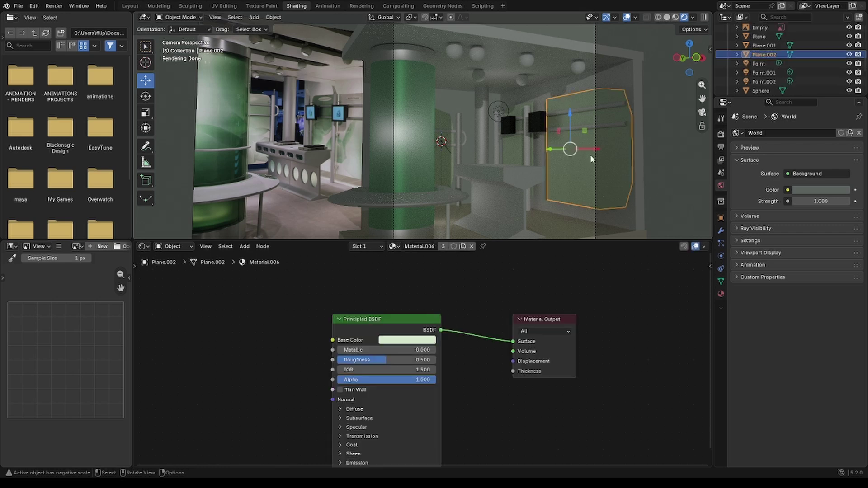
left_click(507, 113)
left_click(441, 140)
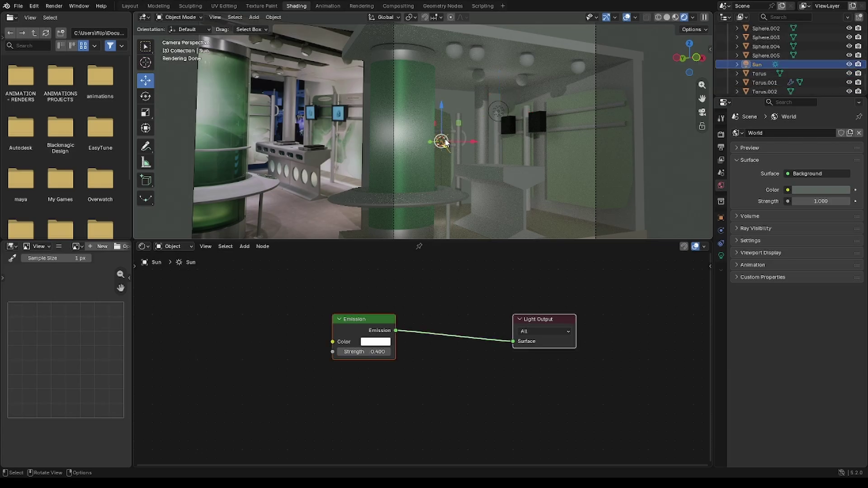
left_click(659, 113)
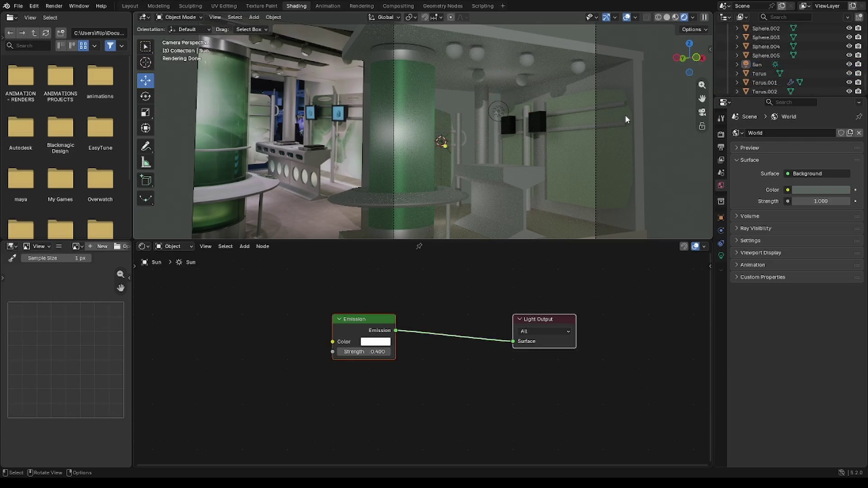
Select the large green column and examine its Fresnel, Glossy BSDF, Translucent BSDF and Mix Shader node setup
left_click(429, 98)
scroll(503, 326, "up", 3)
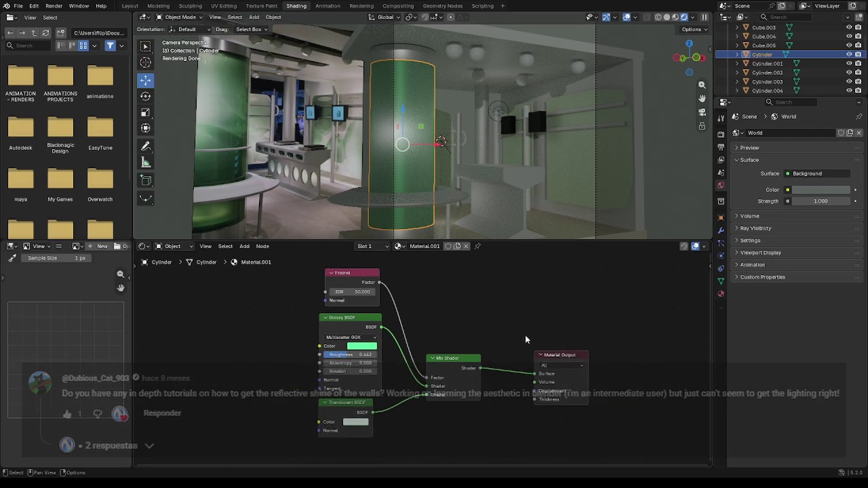
scroll(524, 322, "right", 2, "ctrl")
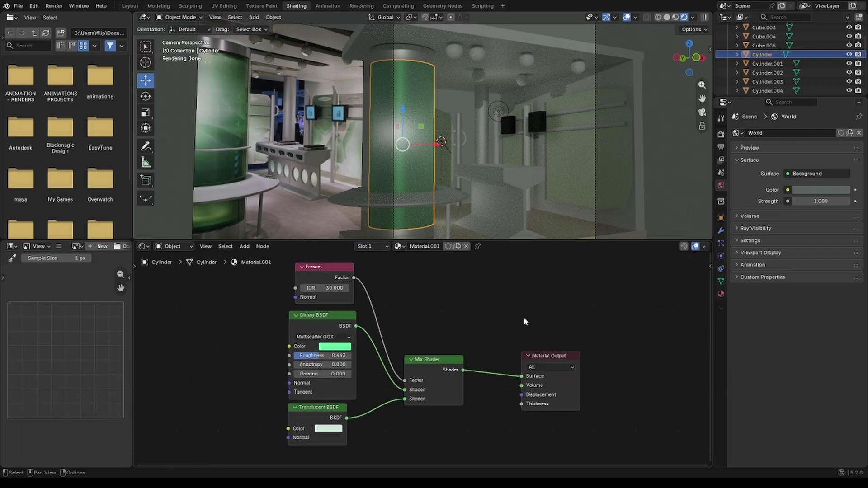
scroll(523, 316, "down", 5)
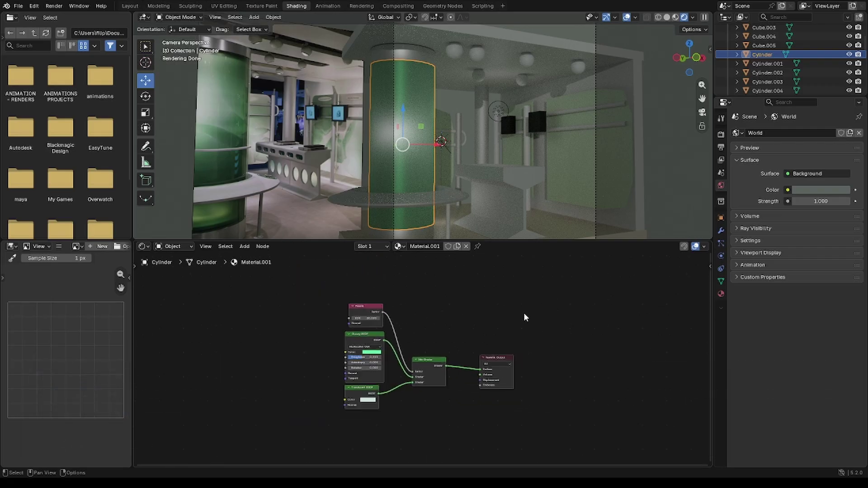
scroll(420, 366, "up", 5)
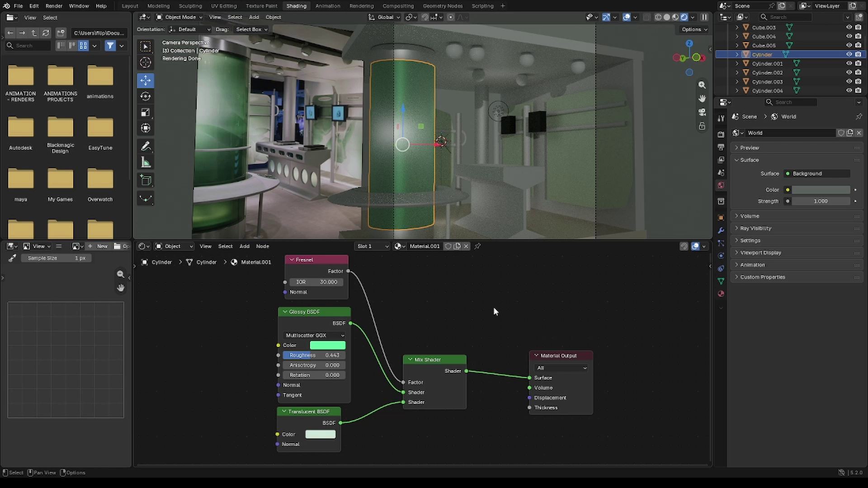
middle_click_drag(551, 357, 709, 355)
left_click_drag(470, 318, 468, 320)
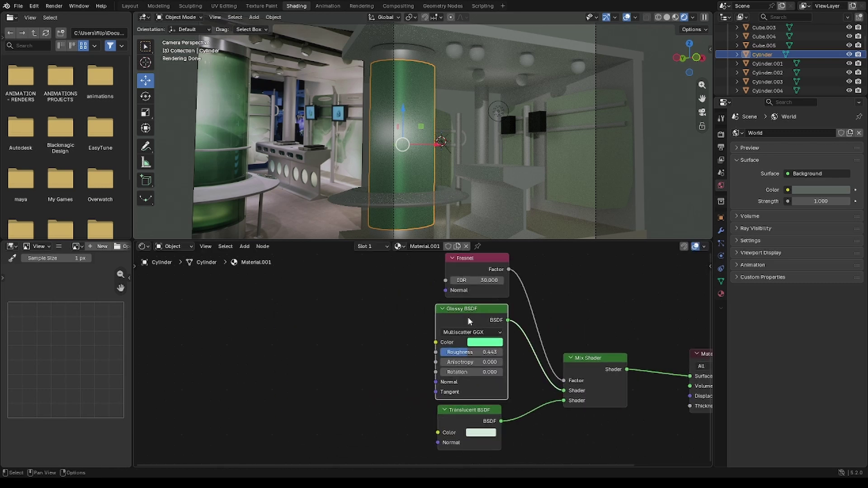
left_click_drag(485, 418, 485, 419)
middle_click_drag(521, 370, 515, 396)
Try a higher Fresnel IOR on the green column's material and set it back to 30
mouse_move(476, 287)
left_mouse_down()
mouse_move(469, 287)
mouse_move(483, 304)
mouse_move(502, 304)
mouse_move(471, 302)
left_mouse_up()
left_click(475, 305)
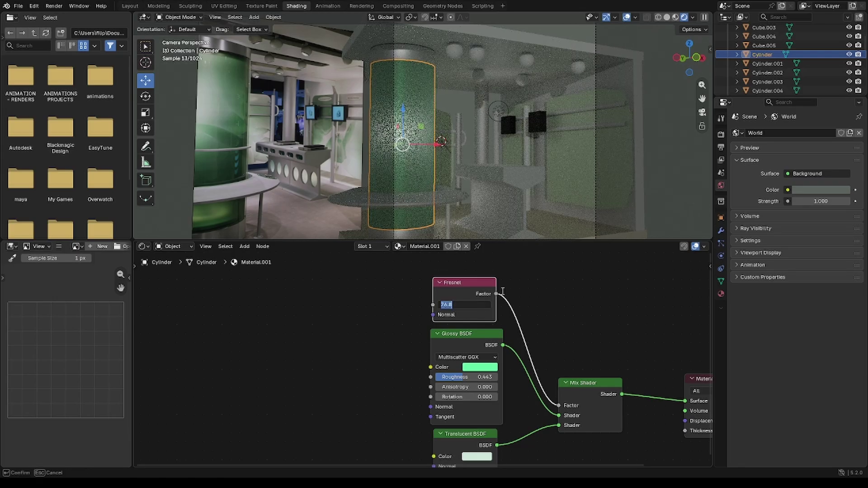
type("30")
key("Return")
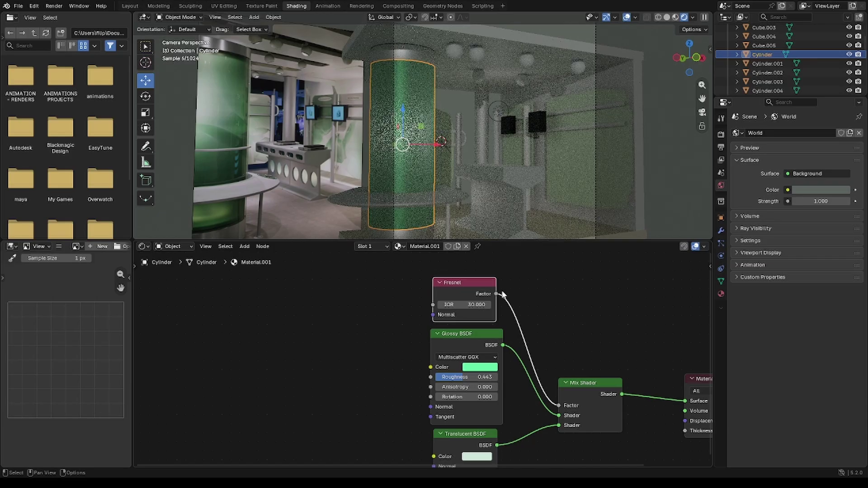
Move the Glossy BSDF node slightly up between the Fresnel and Translucent BSDF nodes
left_click(539, 314)
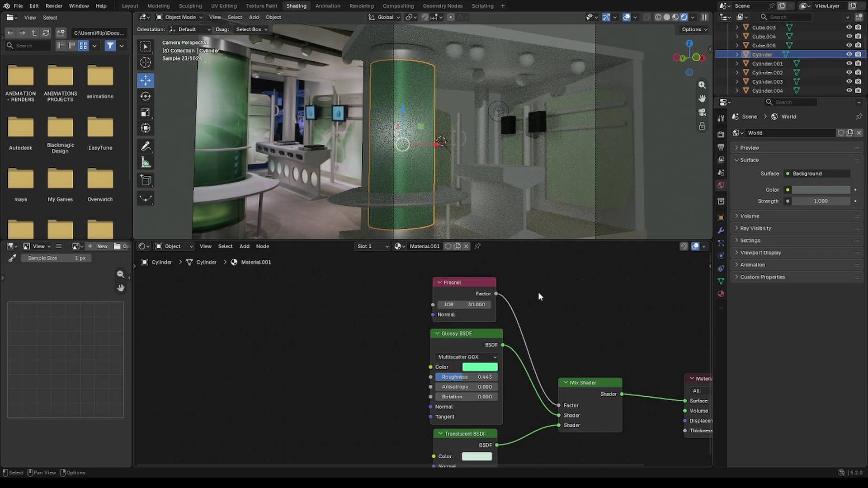
middle_click_drag(576, 323, 564, 303)
scroll(510, 304, "down", 1)
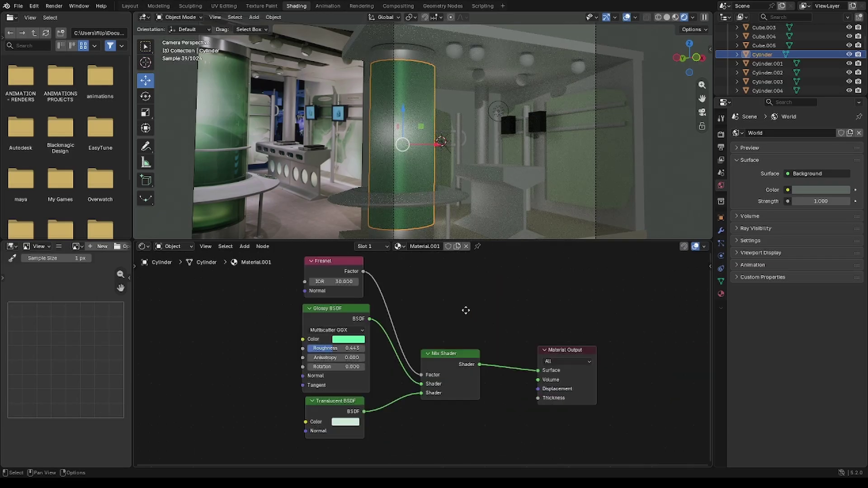
left_click(408, 324)
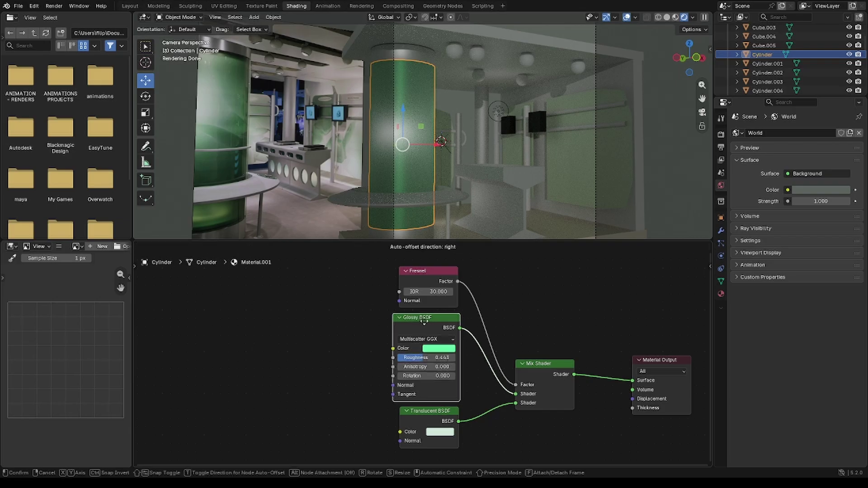
left_click_drag(430, 324, 426, 320)
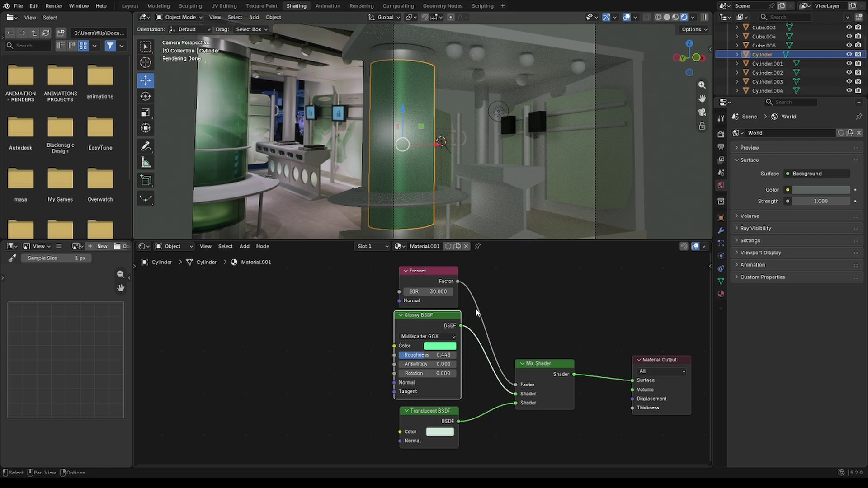
Move the Translucent BSDF node slightly up so it sits closer beneath the Glossy BSDF node
scroll(464, 310, "down", 3, "shift")
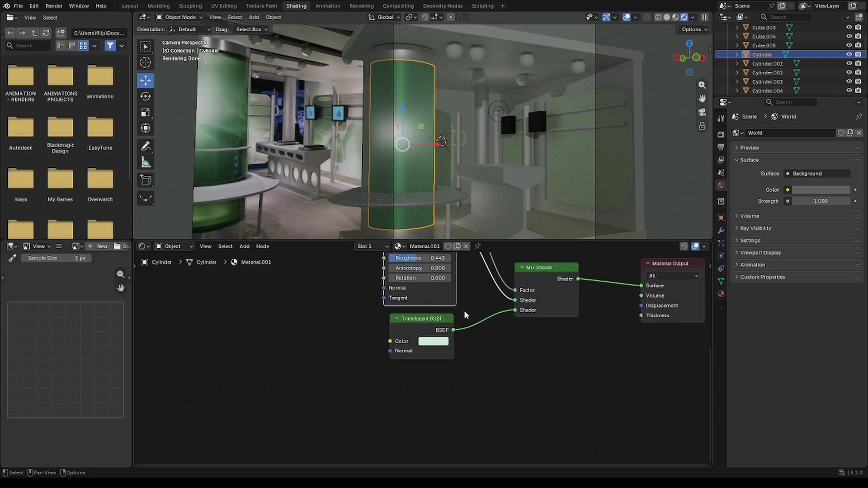
scroll(460, 356, "up", 3)
scroll(460, 356, "up", 2, "shift")
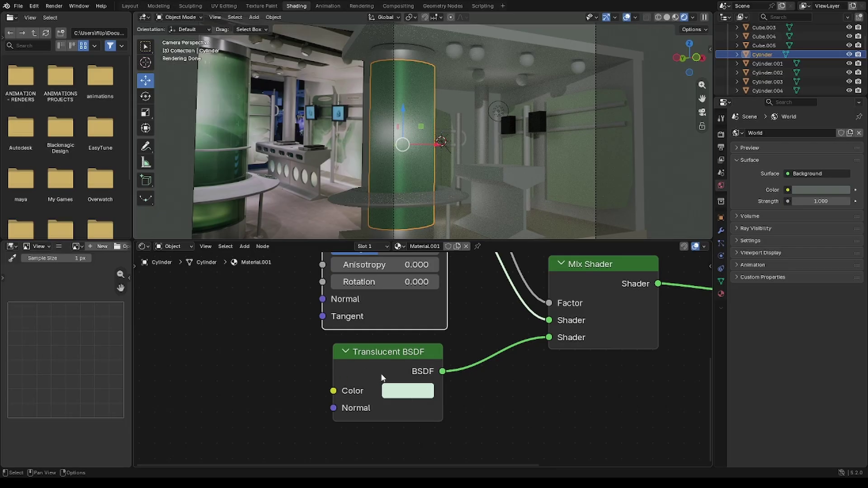
mouse_move(414, 352)
left_mouse_down()
mouse_move(405, 347)
mouse_move(414, 346)
left_mouse_up()
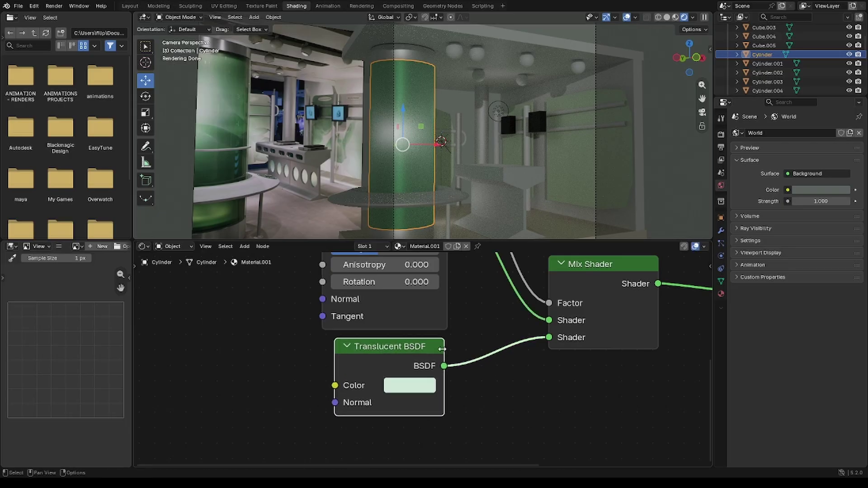
scroll(476, 332, "down", 4)
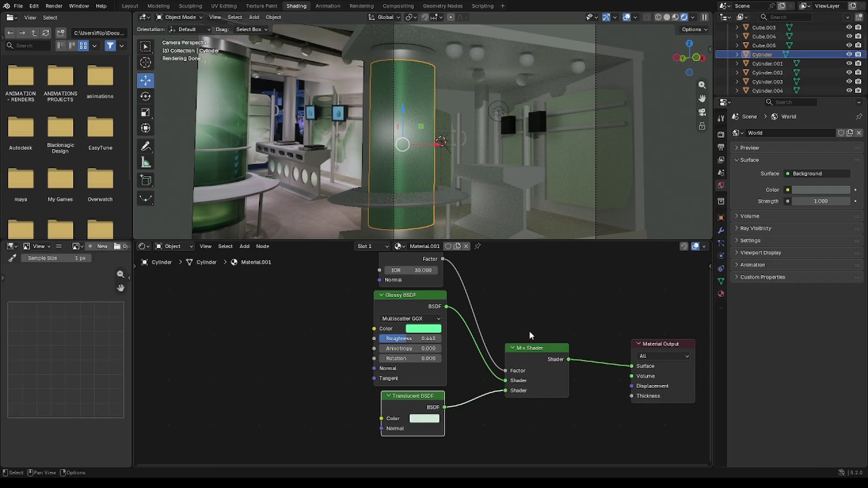
Move the Mix Shader node slightly up between the BSDF nodes and the Material Output
middle_click_drag(563, 389, 497, 383)
left_click_drag(465, 347, 467, 330)
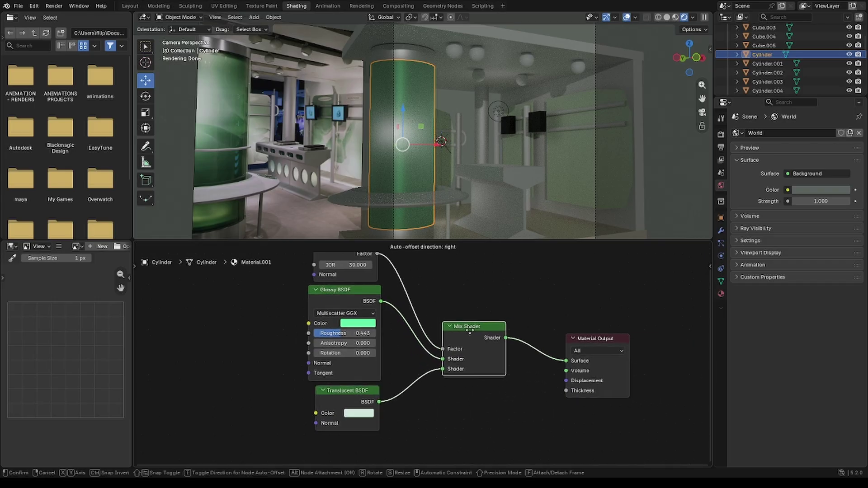
middle_click_drag(564, 334, 514, 334)
scroll(457, 324, "down", 4)
middle_click_drag(443, 321, 501, 371)
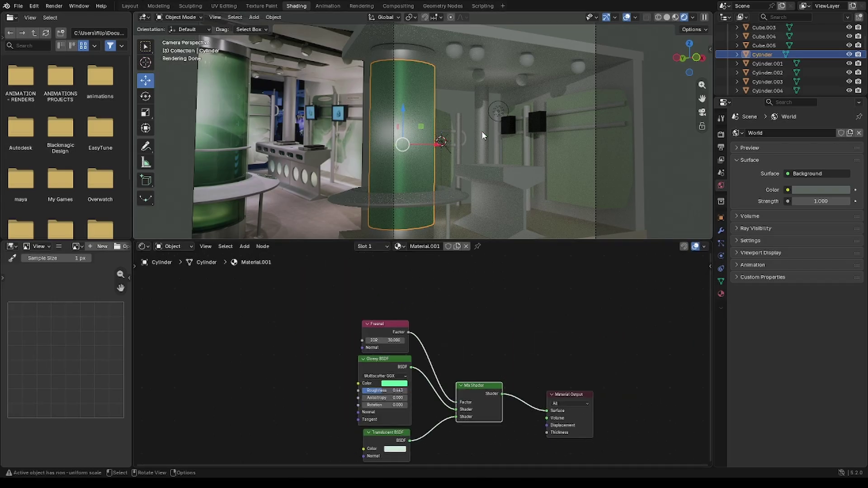
Set the Principled BSDF roughness of the floor's material to 1.000 and deselect the floor
middle_click_drag(481, 131, 477, 154)
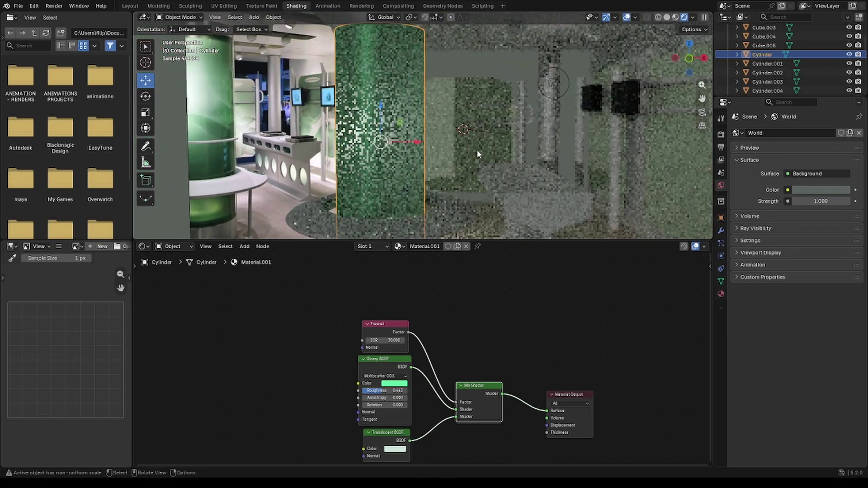
key("KP_0")
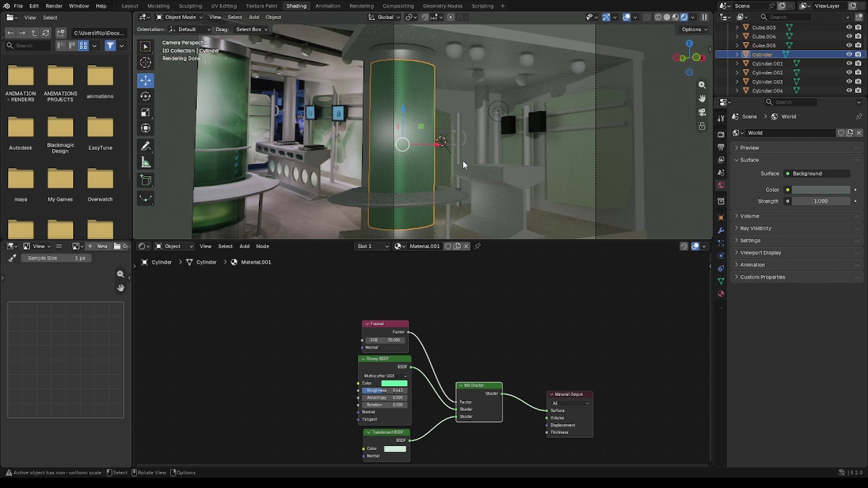
left_click(564, 235)
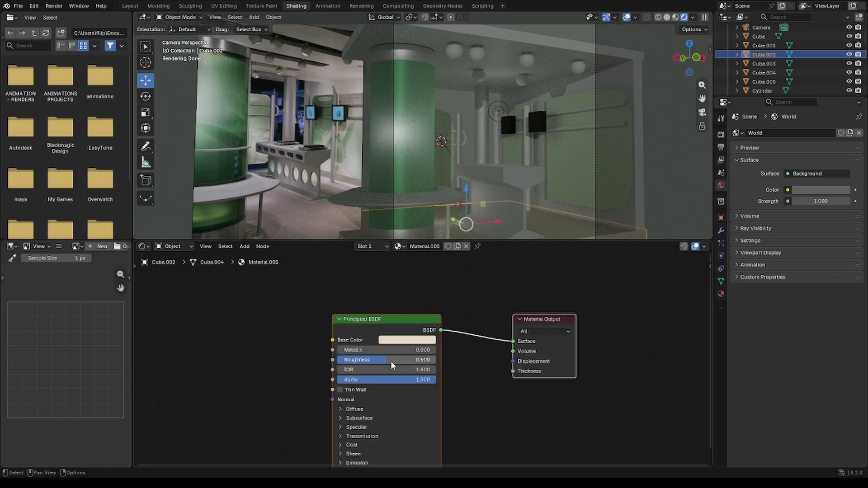
left_click_drag(391, 361, 435, 360)
left_click(686, 178)
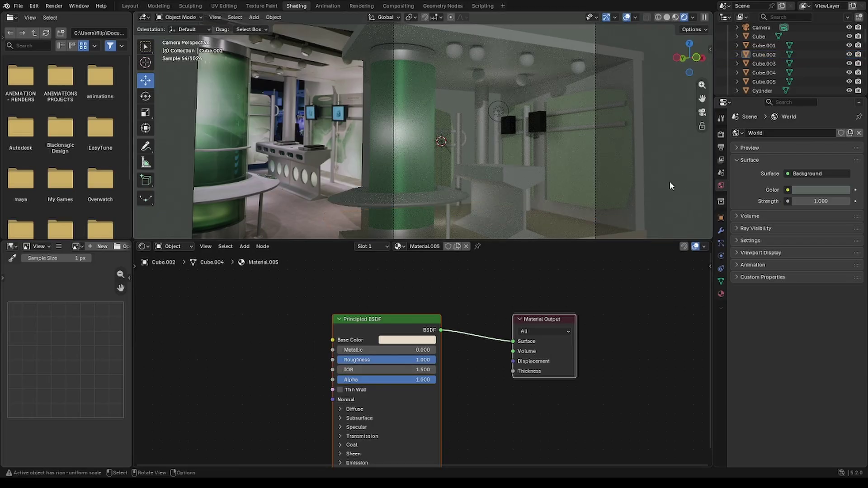